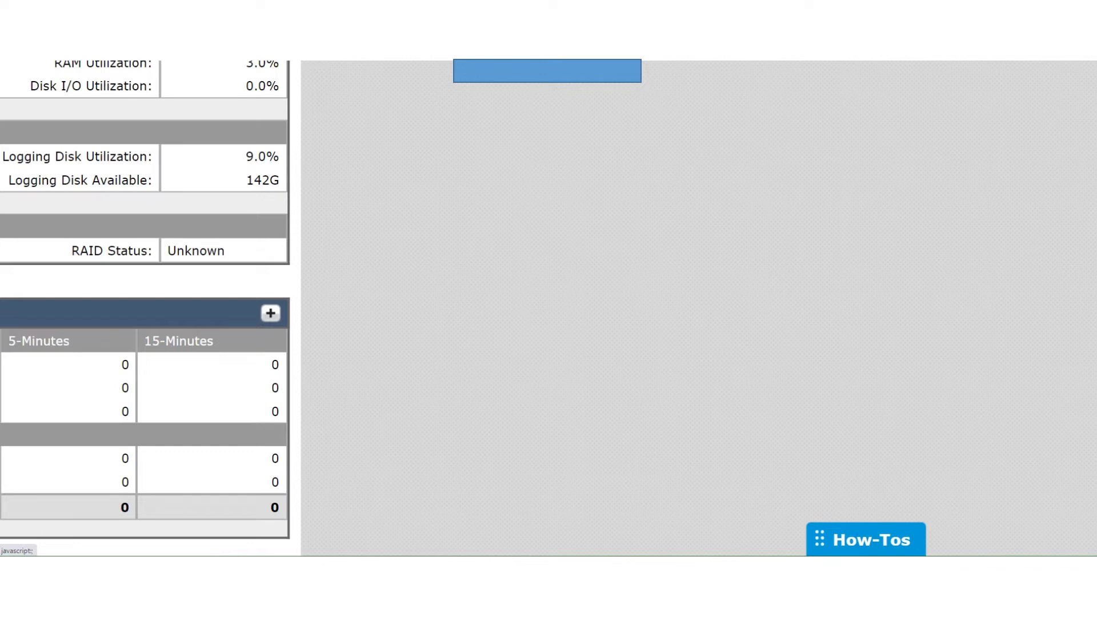
# - Bring up the How-Tos panel and browse guides like Prevent Accidental Leak of Financial Data and DKIM verification
pyautogui.click(865, 539)
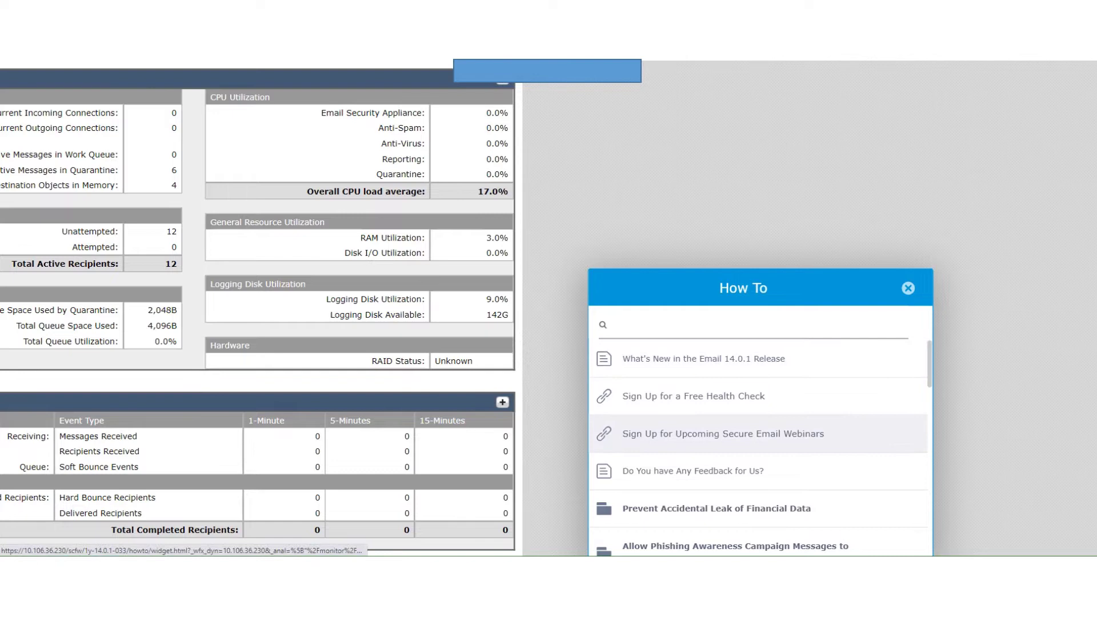
pyautogui.scroll(-2, 743, 417)
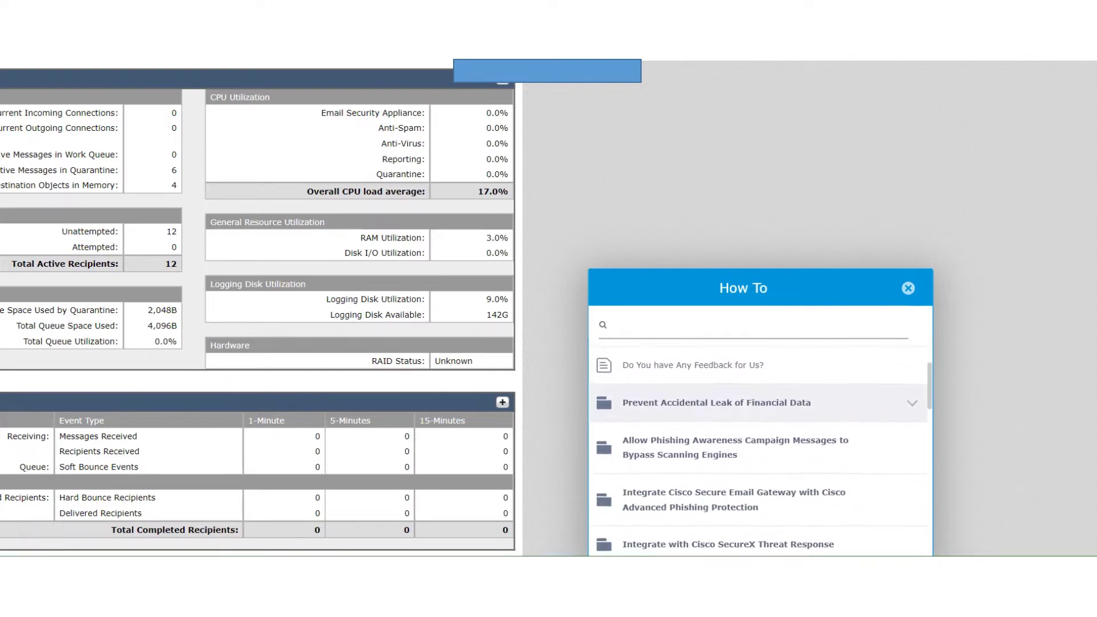
pyautogui.scroll(-6, 743, 463)
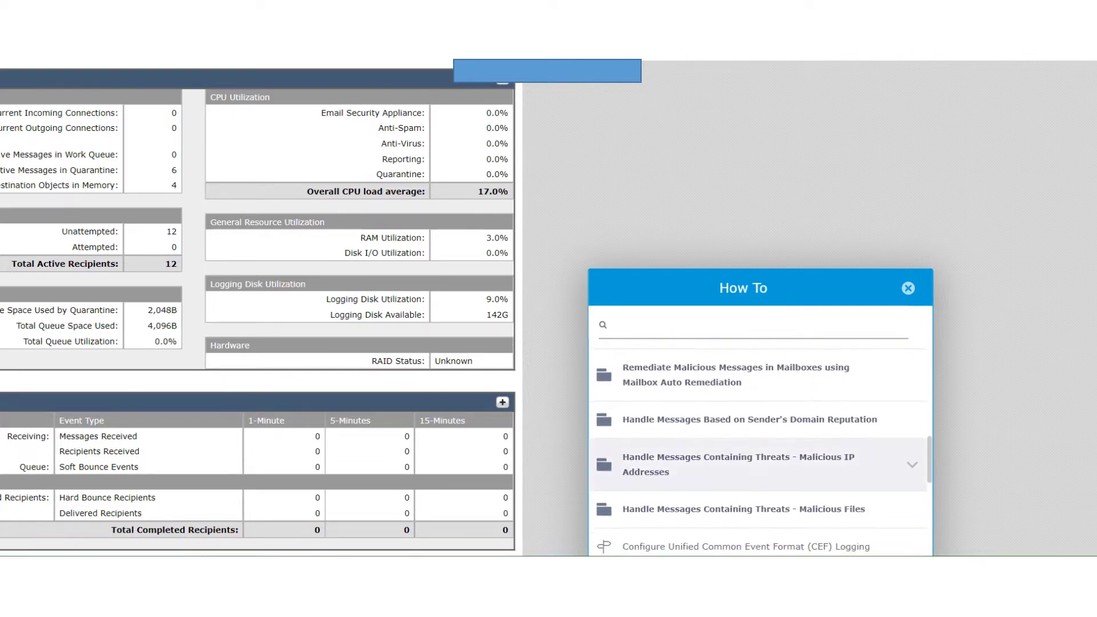
pyautogui.scroll(-6, 742, 451)
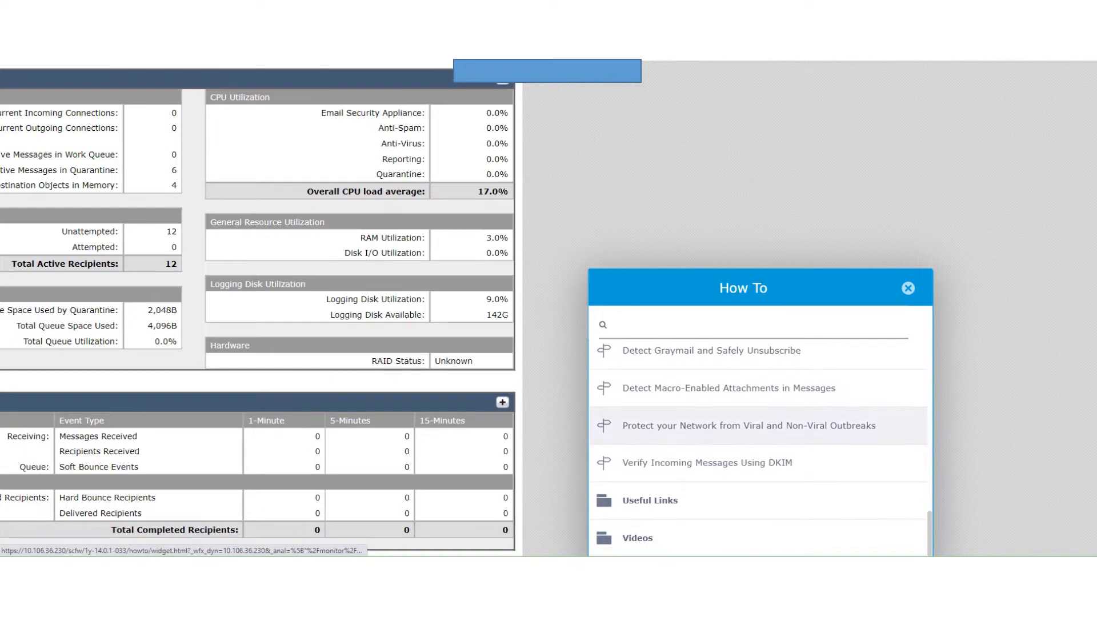
pyautogui.scroll(10, 742, 451)
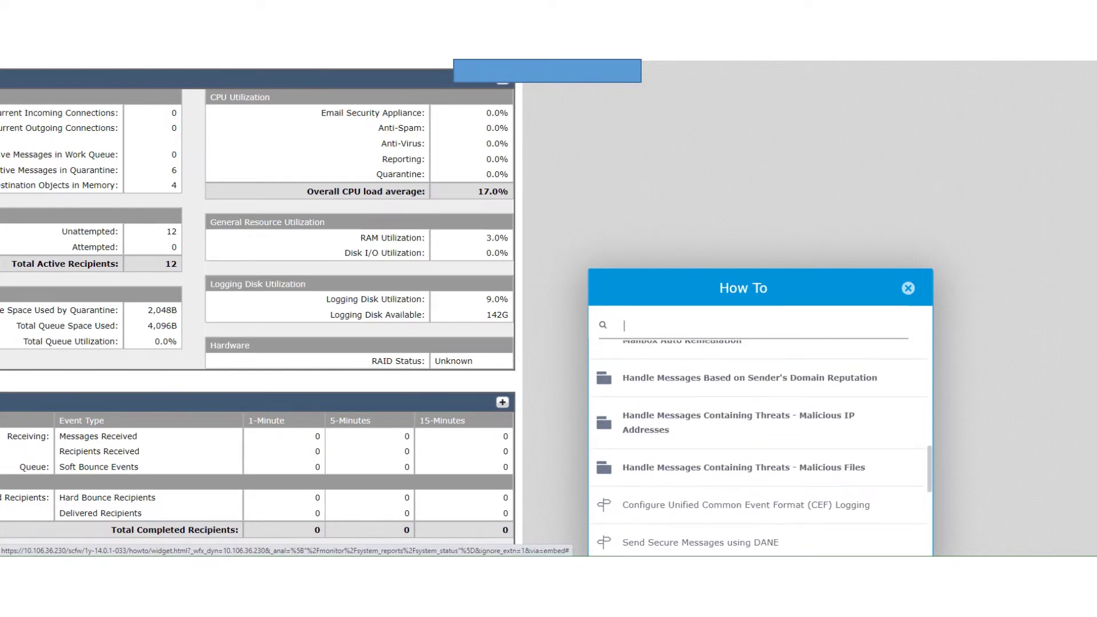
pyautogui.scroll(3, 742, 445)
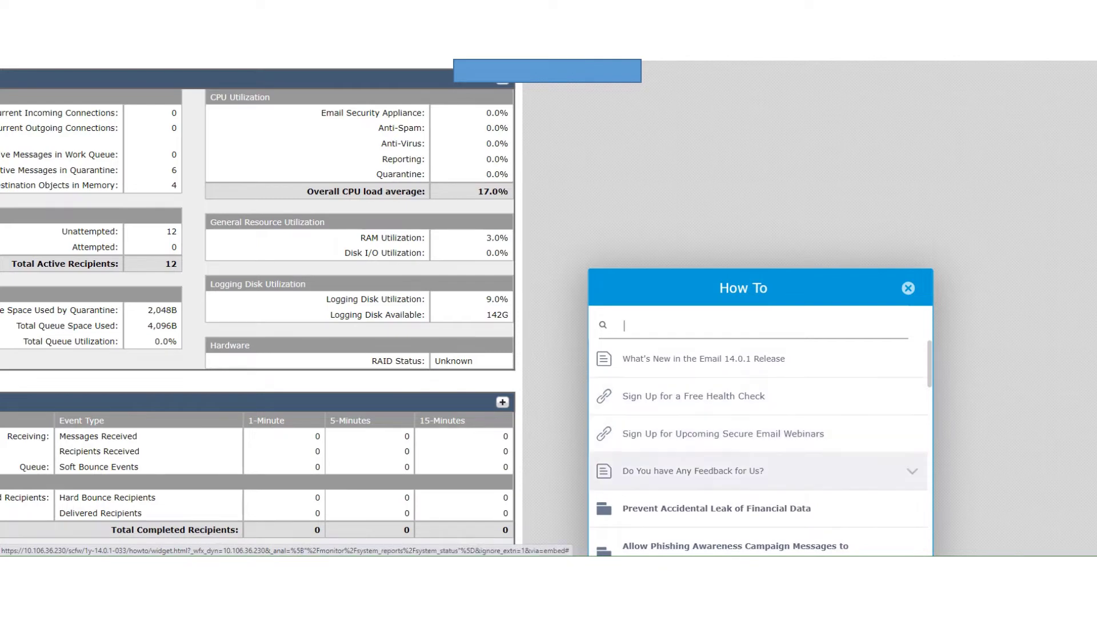
pyautogui.scroll(-3, 743, 479)
pyautogui.scroll(-1, 743, 494)
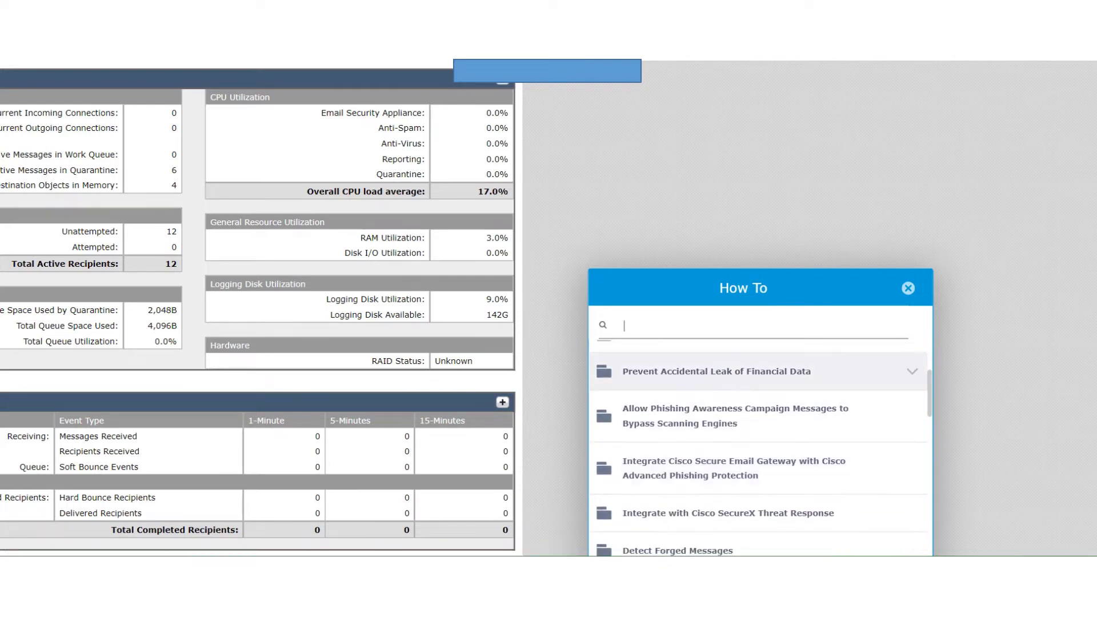
# - Expand the Prevent Accidental Leak of Financial Data guide and scroll down to the Useful Links and Videos sections
pyautogui.click(716, 371)
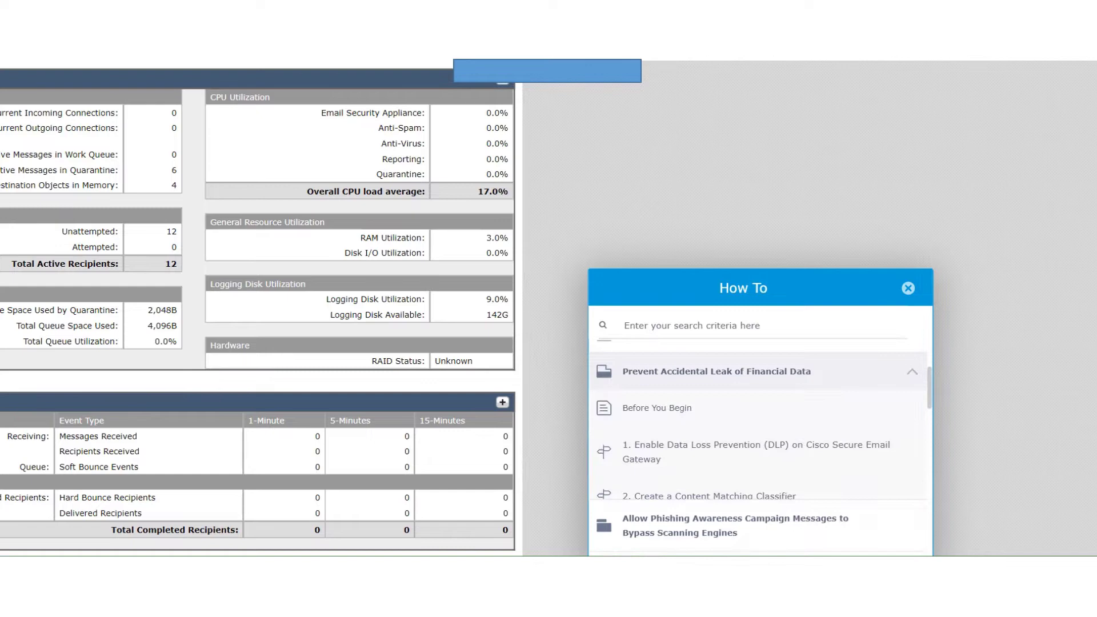
pyautogui.scroll(-1, 742, 371)
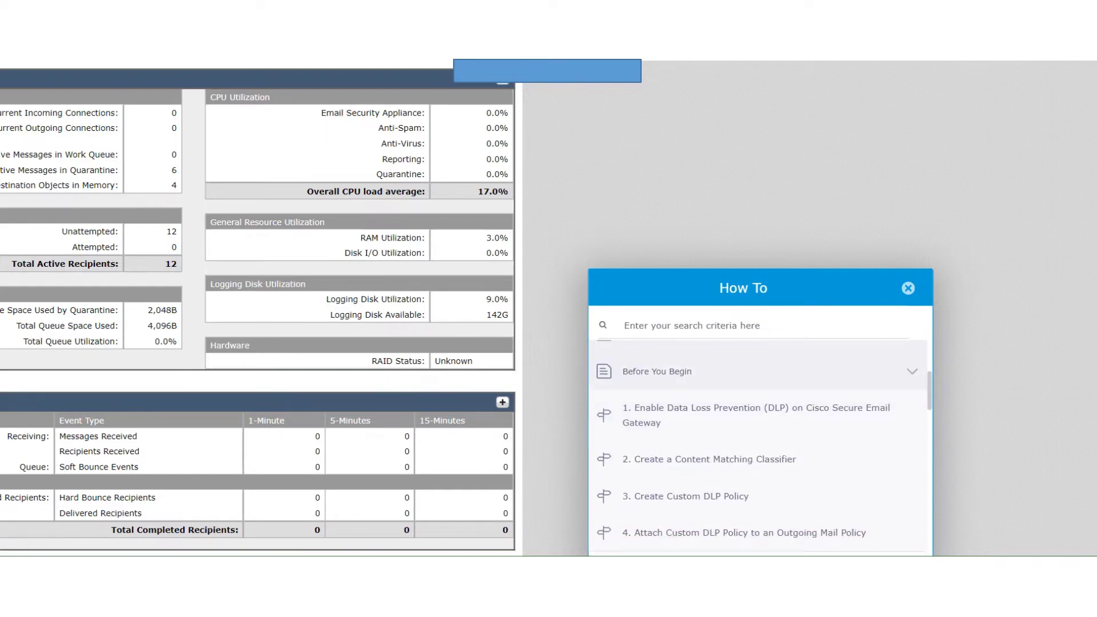
pyautogui.scroll(-1, 743, 411)
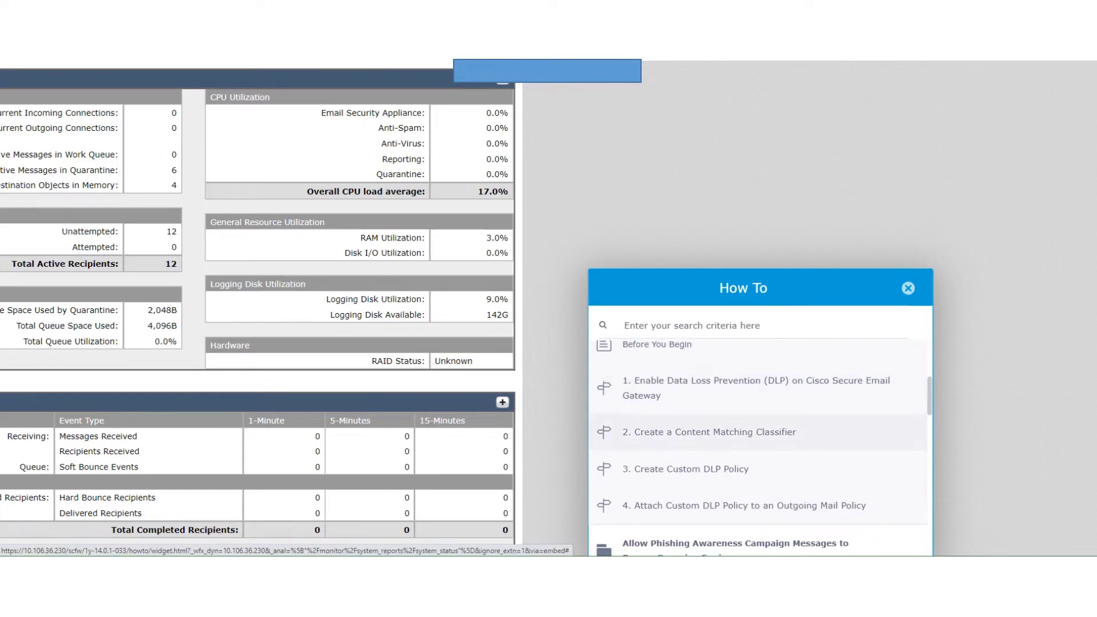
pyautogui.scroll(-1, 742, 432)
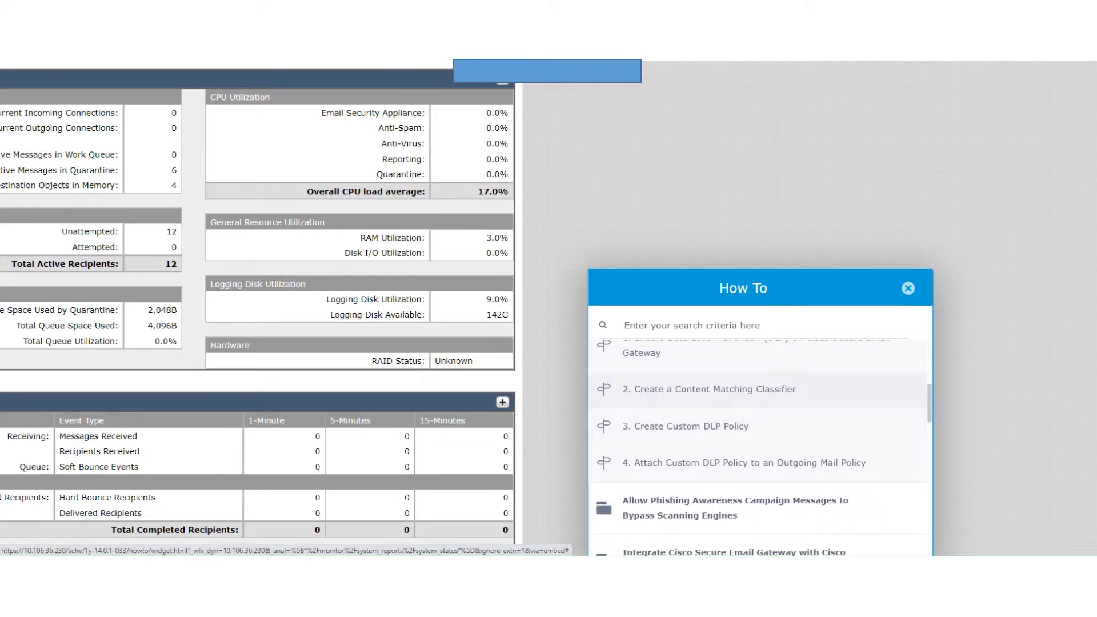
pyautogui.scroll(-3, 742, 399)
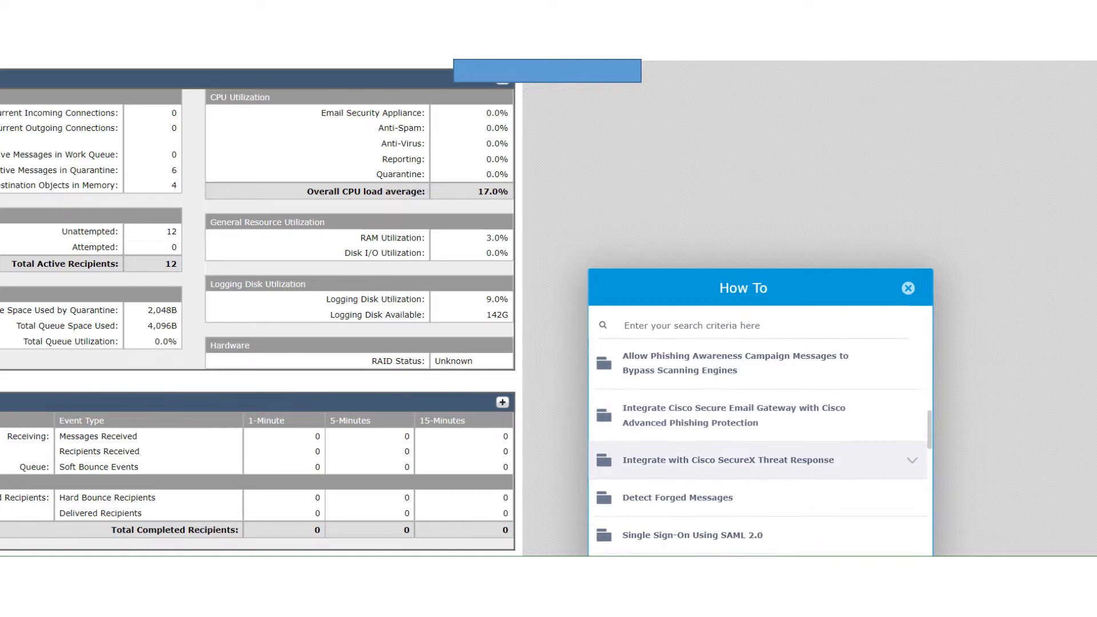
pyautogui.scroll(-1, 743, 477)
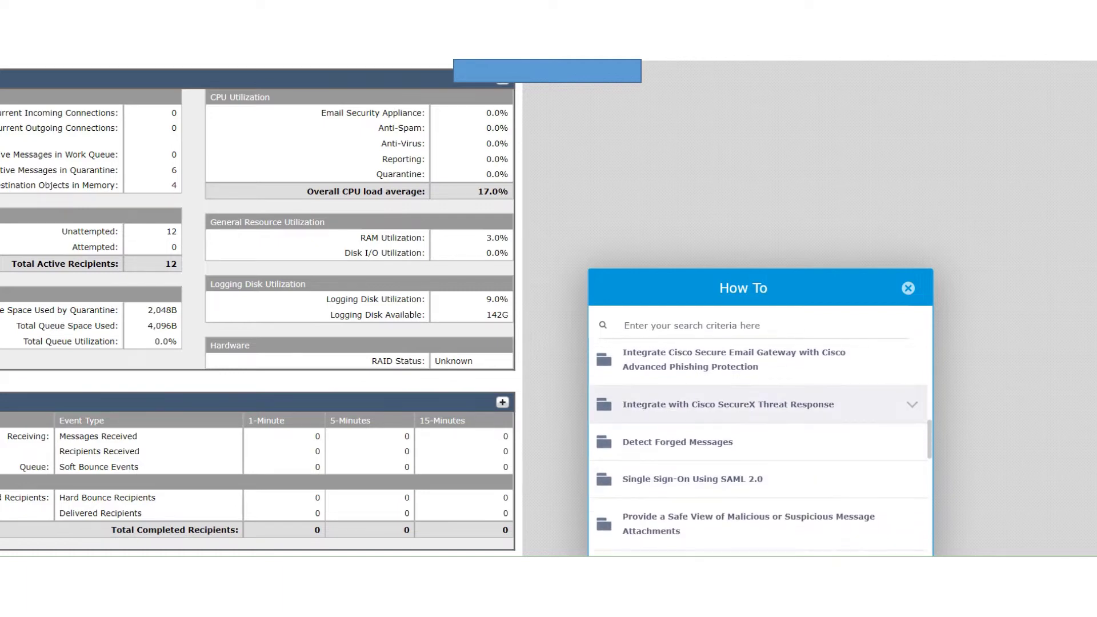
pyautogui.scroll(-2, 743, 407)
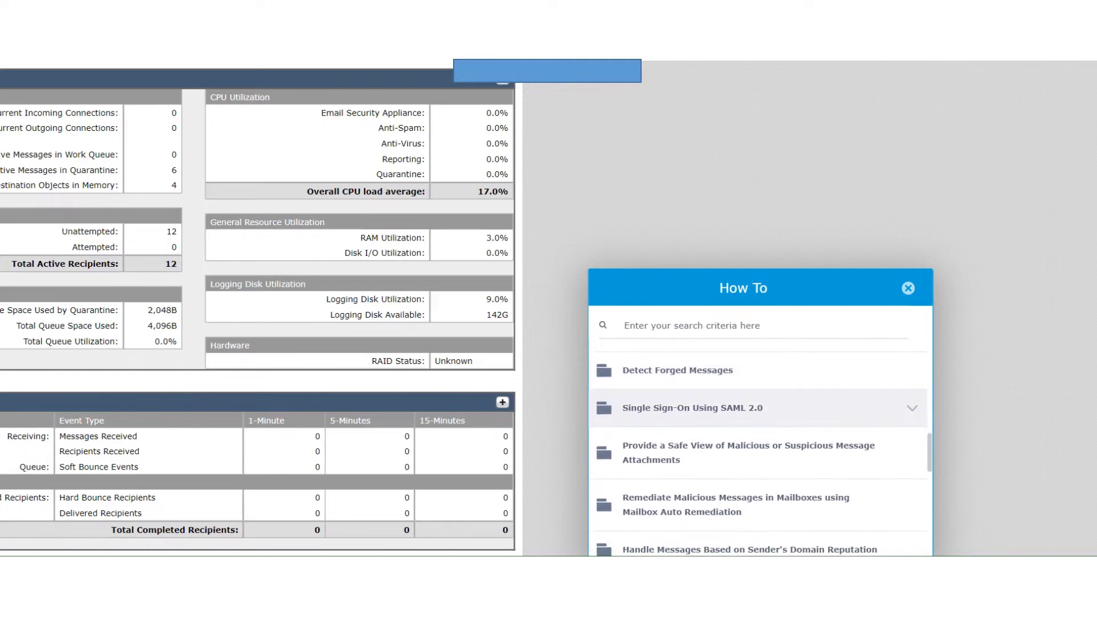
pyautogui.scroll(-3, 742, 389)
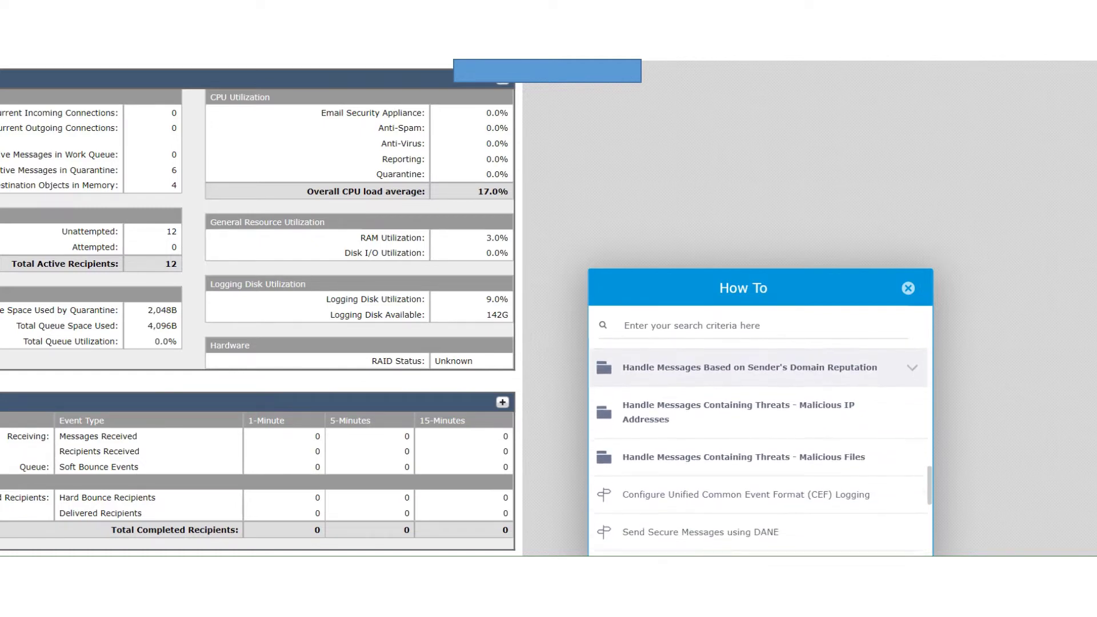
pyautogui.scroll(-3, 743, 377)
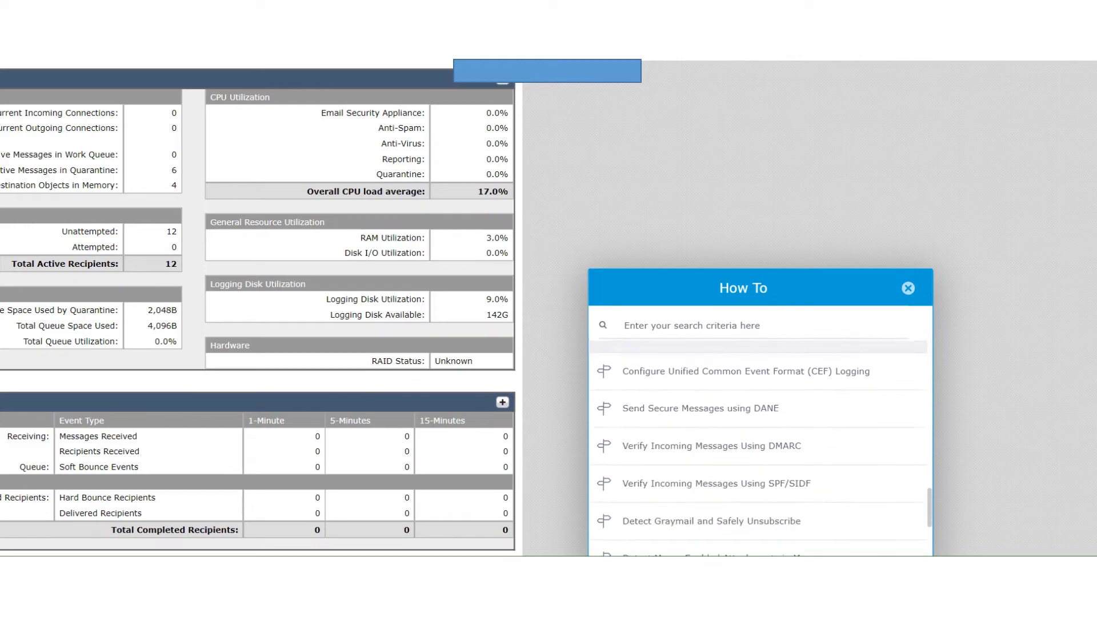
pyautogui.scroll(-5, 742, 445)
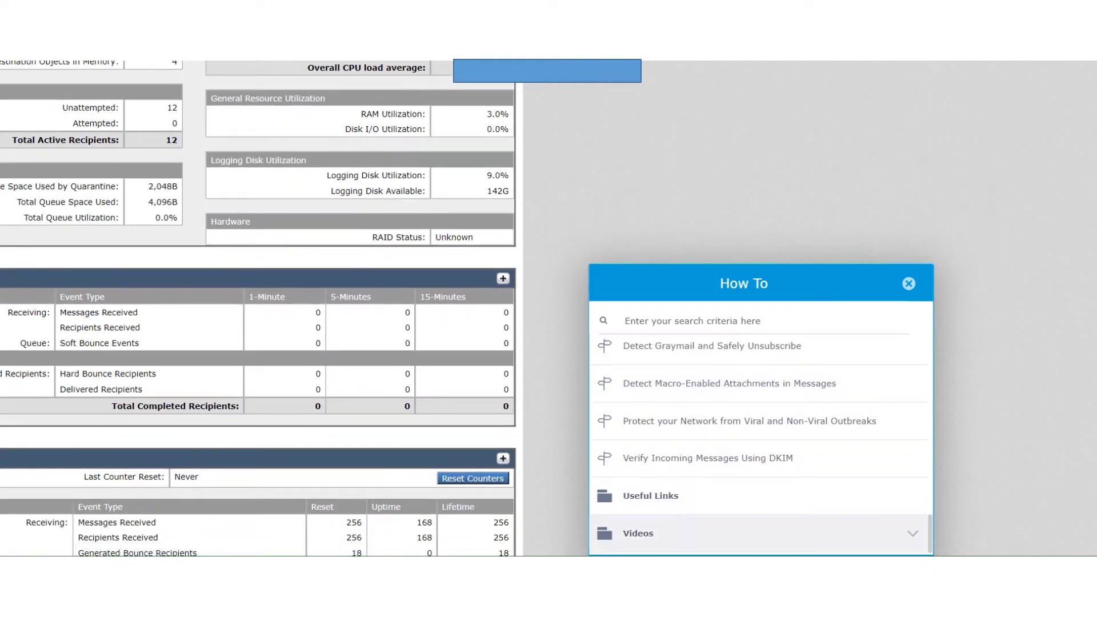
# - Expand the Videos folder and browse its Configure… video links
pyautogui.click(637, 533)
pyautogui.scroll(-5, 743, 395)
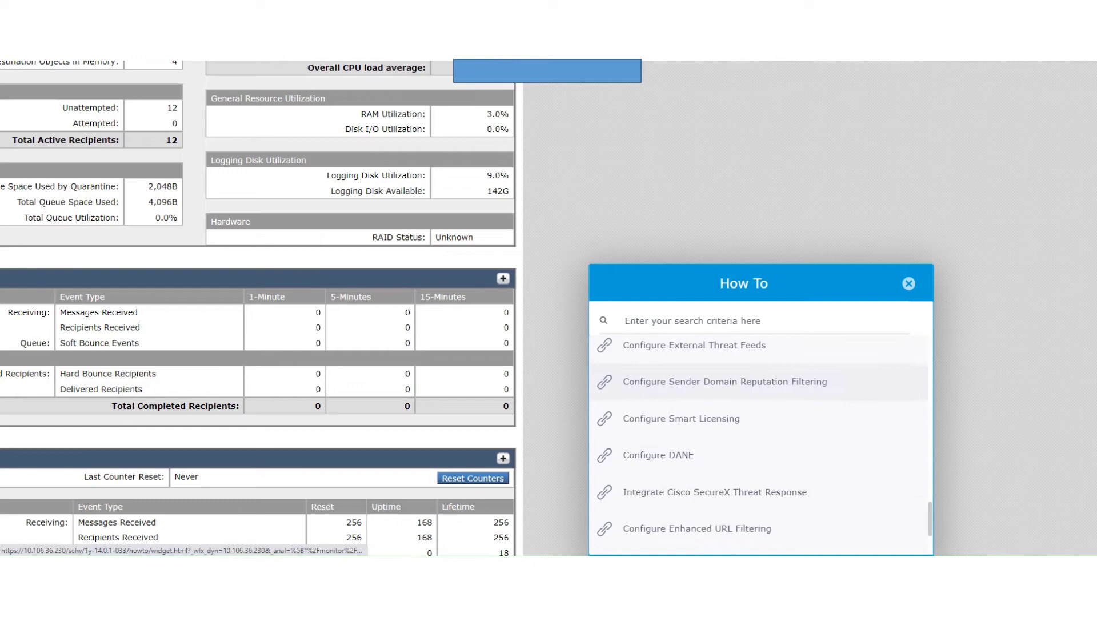
pyautogui.scroll(2, 759, 434)
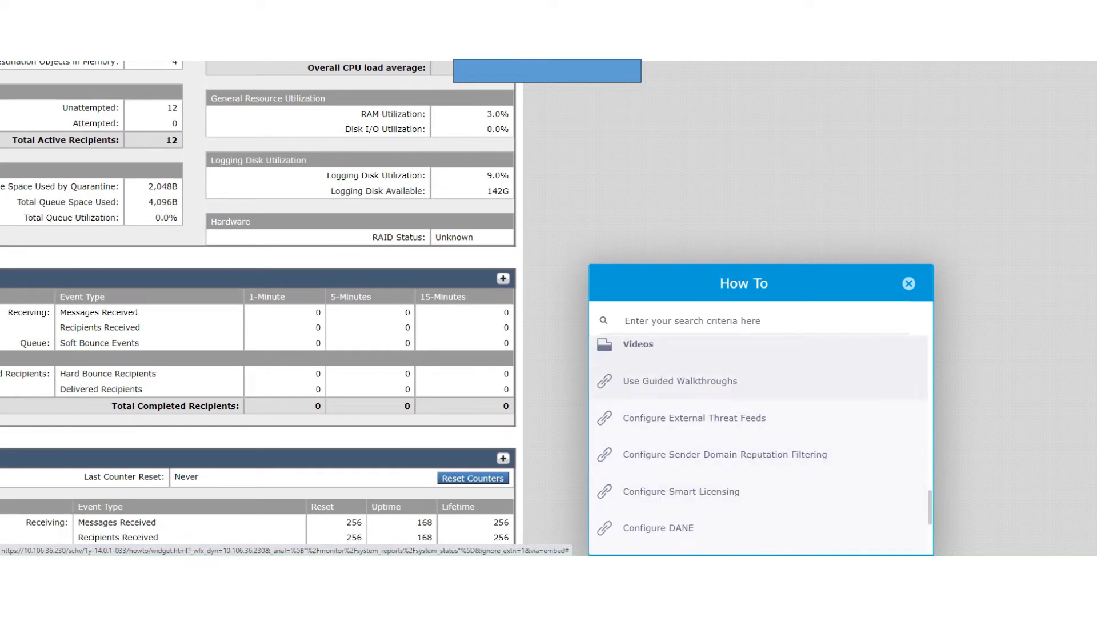
pyautogui.scroll(-3, 742, 394)
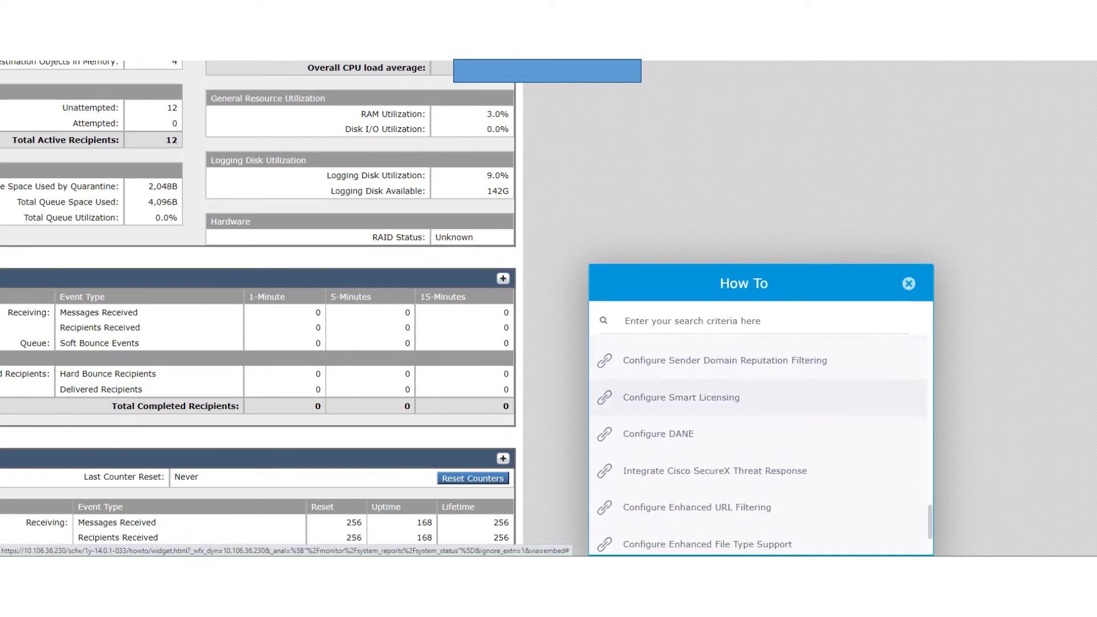
pyautogui.scroll(-2, 760, 451)
pyautogui.scroll(1, 759, 451)
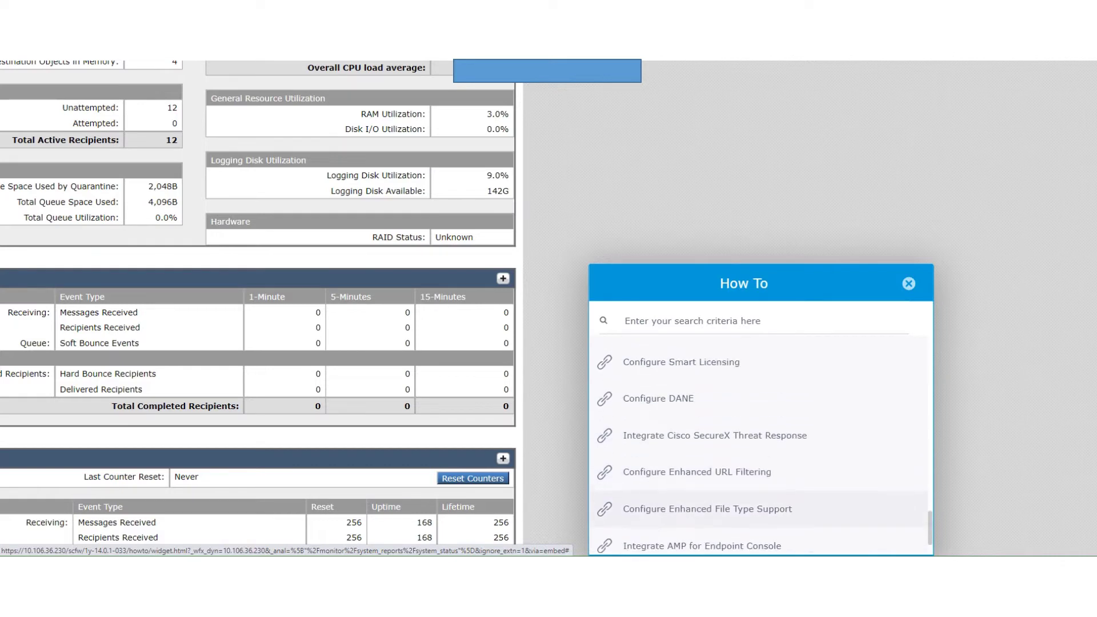
pyautogui.scroll(6, 760, 451)
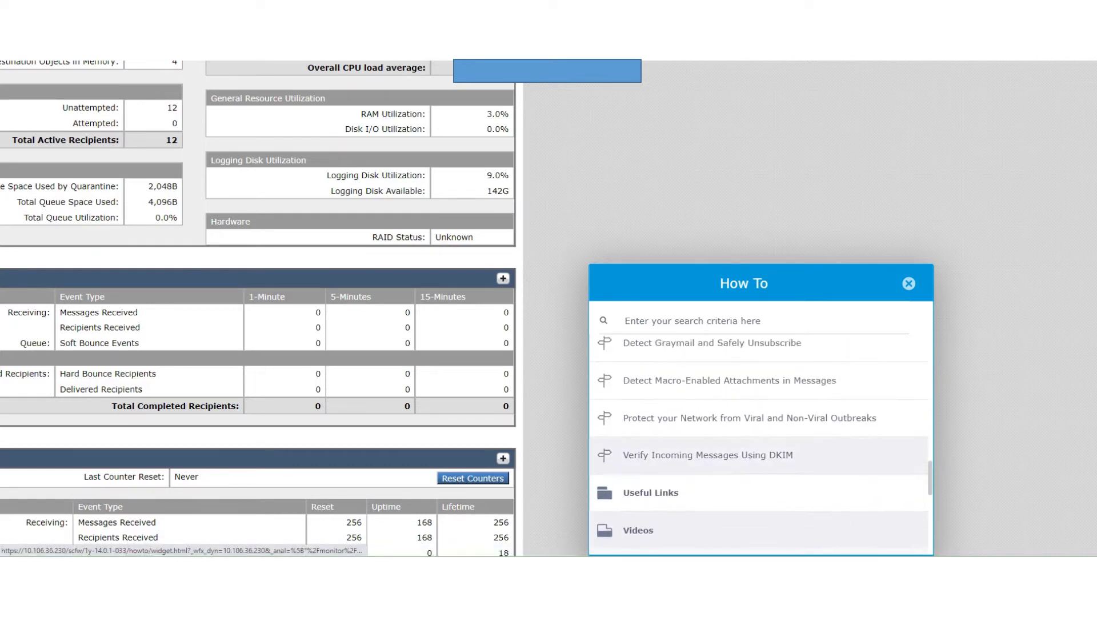
pyautogui.scroll(3, 760, 452)
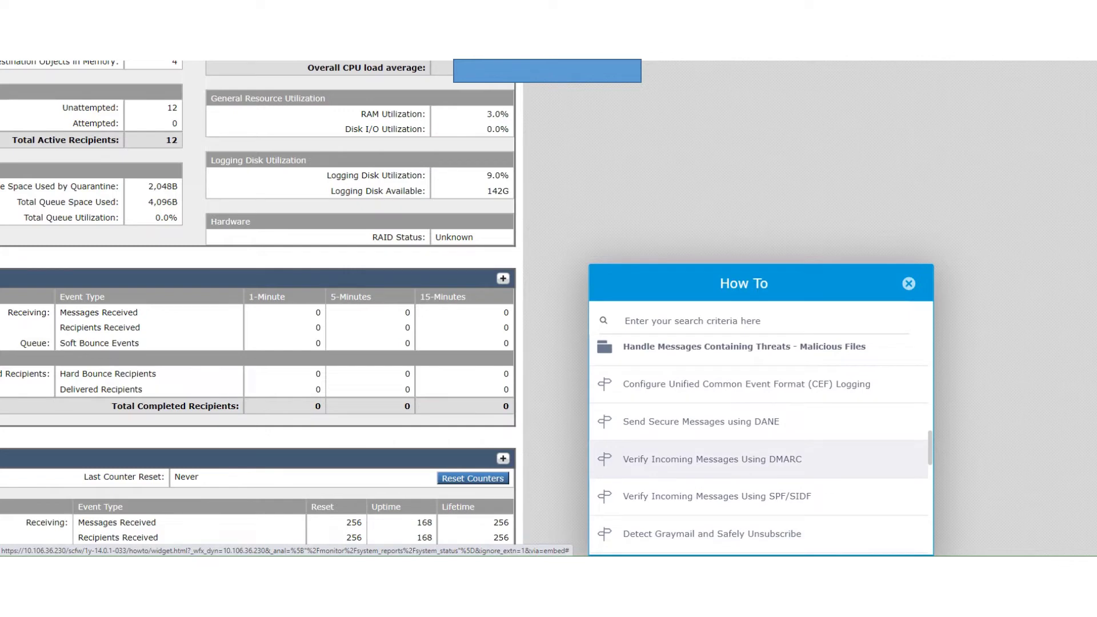
pyautogui.scroll(1, 760, 445)
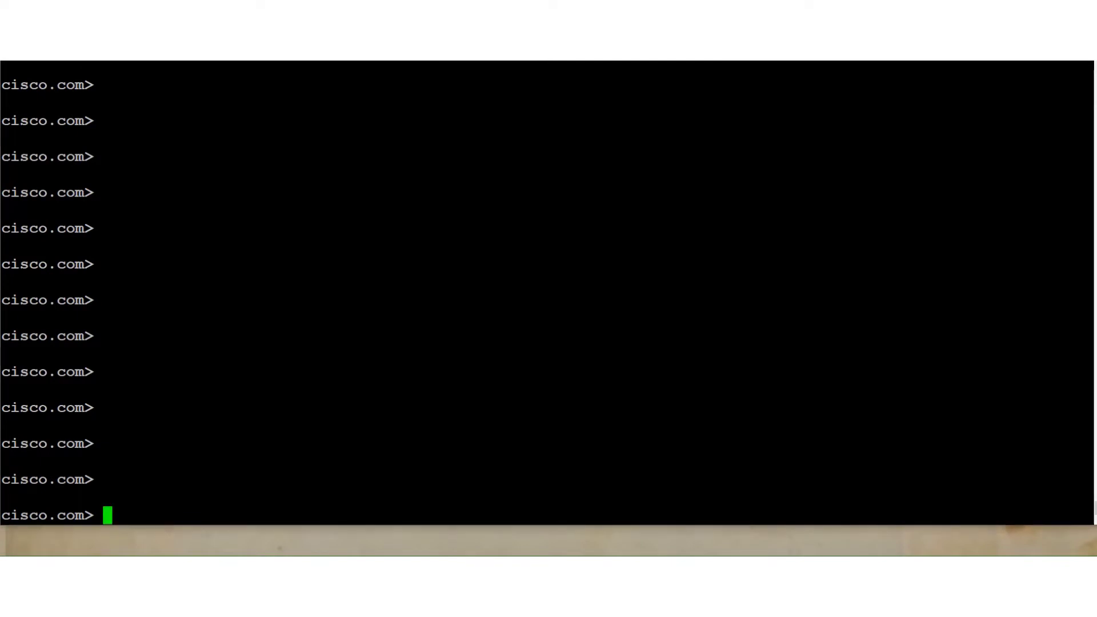
# - Run adminaccessconfig and choose its HOW-TOS operation
pyautogui.write('adminaccessconfig')
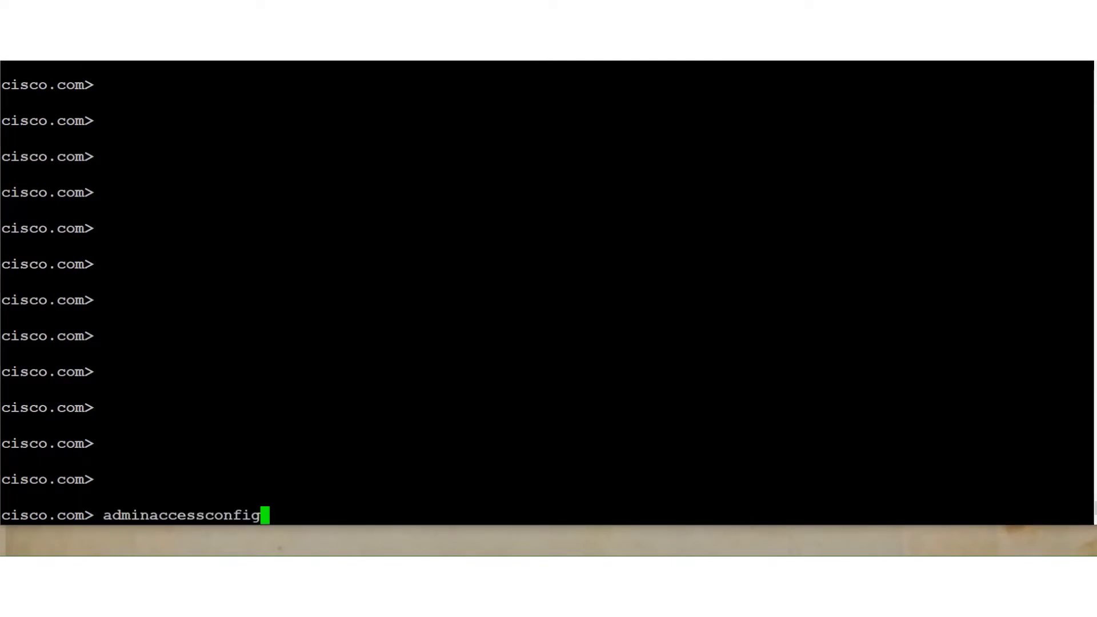
pyautogui.press('Return')
pyautogui.write('h')
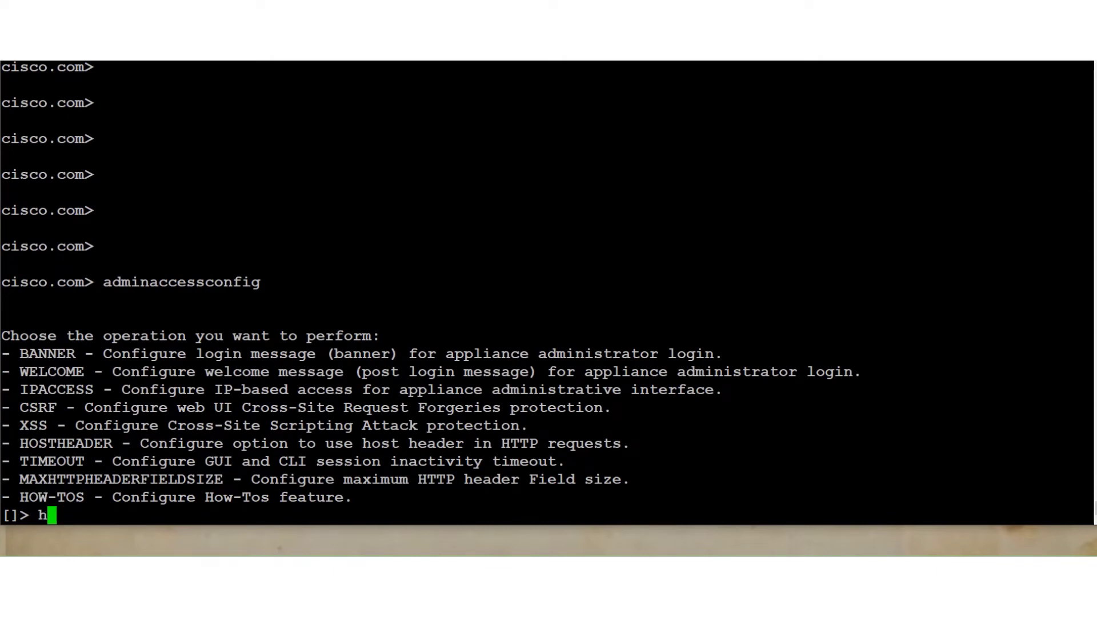
pyautogui.moveTo(93, 497); pyautogui.dragTo(19, 497)
pyautogui.moveTo(1091, 281); pyautogui.dragTo(94, 282)
pyautogui.moveTo(84, 496); pyautogui.dragTo(19, 497)
pyautogui.write('ow-tos')
pyautogui.press('Return')
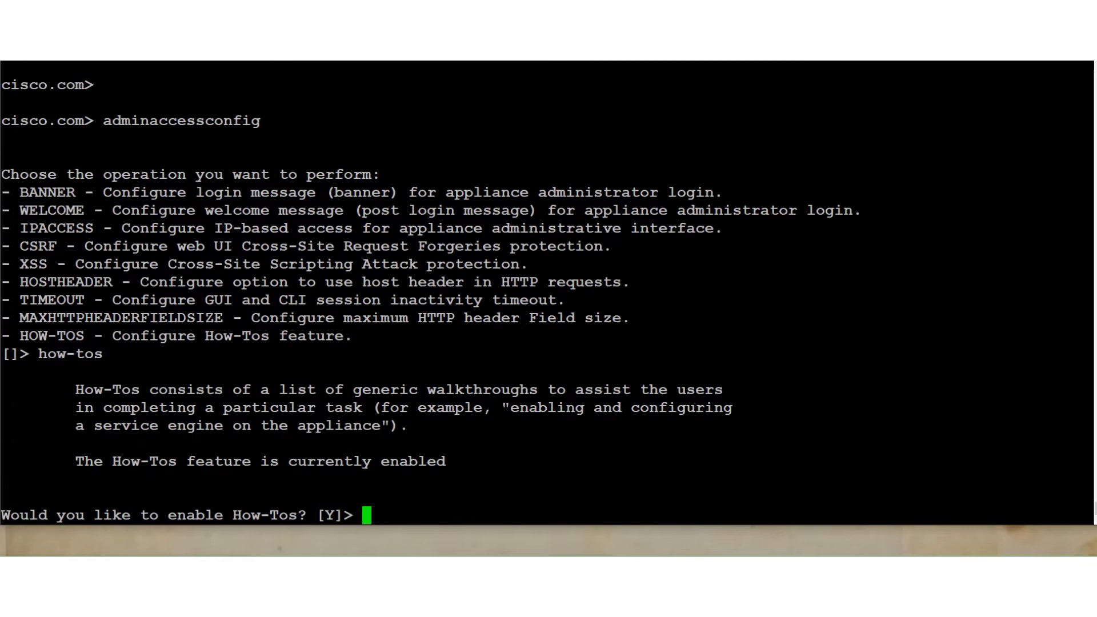
# - Review the How-Tos description and keep How-Tos enabled, returning to the cisco.com> prompt
pyautogui.moveTo(195, 390); pyautogui.dragTo(604, 389)
pyautogui.moveTo(102, 408); pyautogui.dragTo(437, 407)
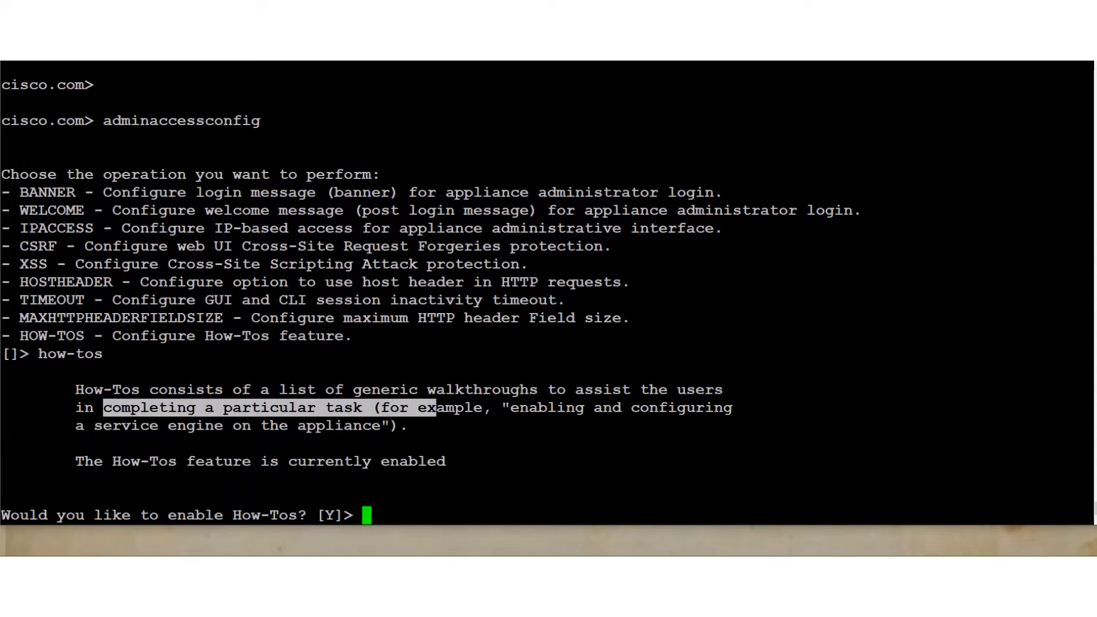
pyautogui.moveTo(94, 425); pyautogui.dragTo(381, 426)
pyautogui.moveTo(159, 461); pyautogui.dragTo(437, 461)
pyautogui.click(437, 461)
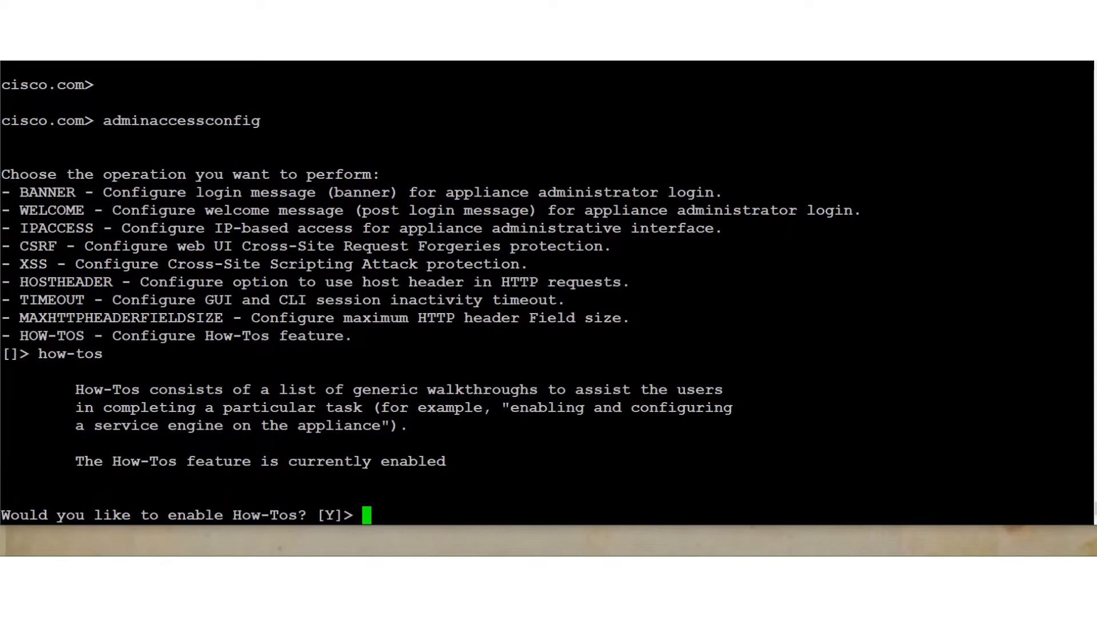
pyautogui.press('Return')
pyautogui.press('Return')
pyautogui.press('Return')
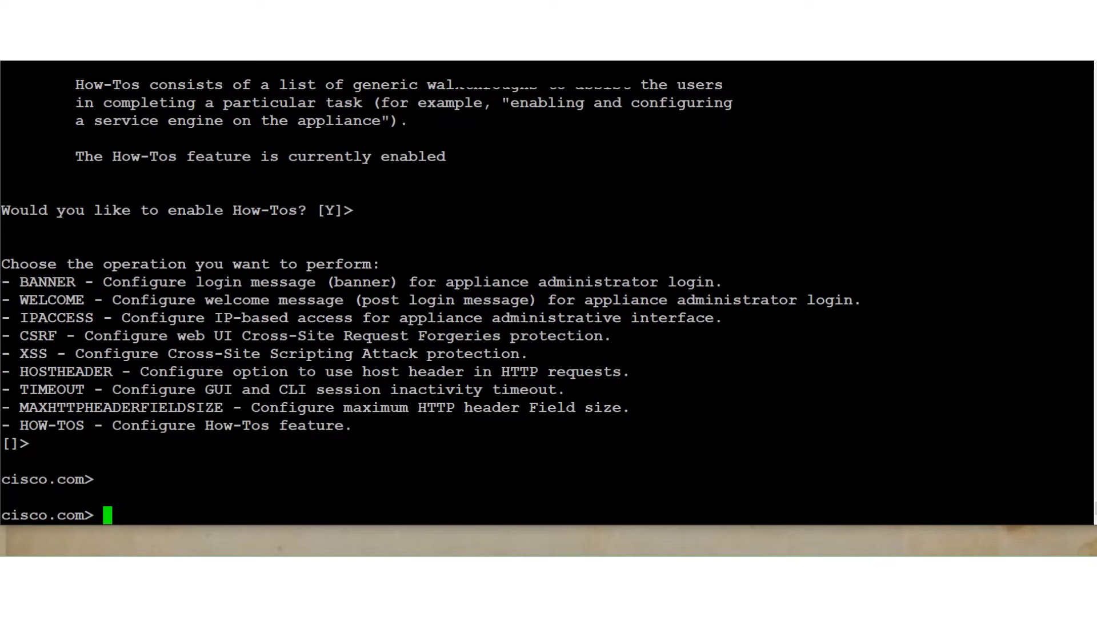
# - Request a How-Tos component update with the howtoupdate command
pyautogui.write('howto')
pyautogui.press('Tab')
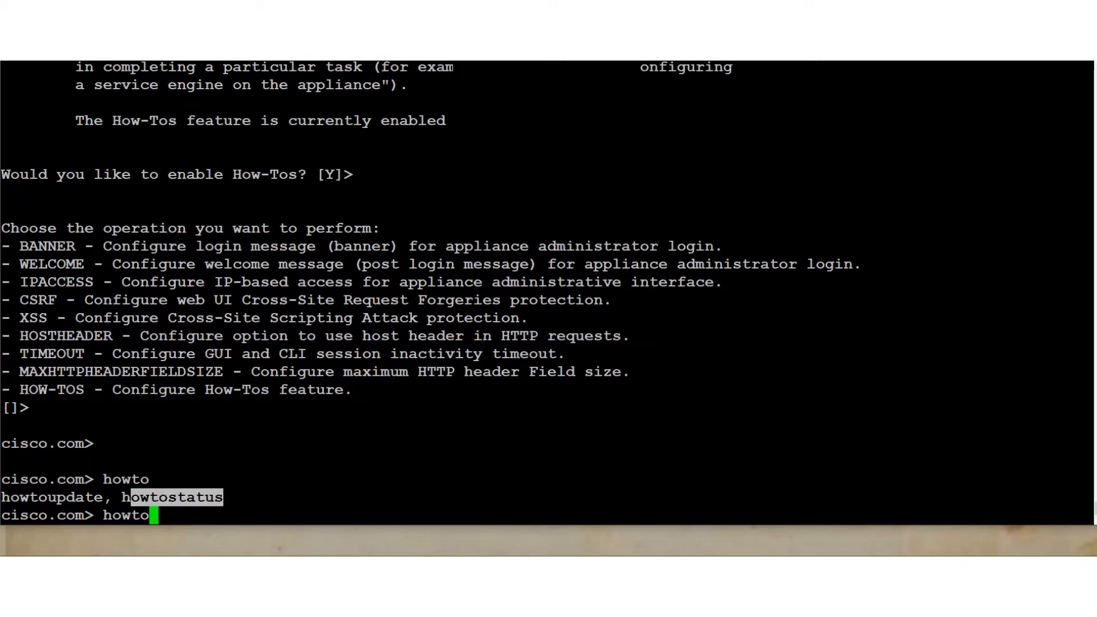
pyautogui.write('u')
pyautogui.press('Tab')
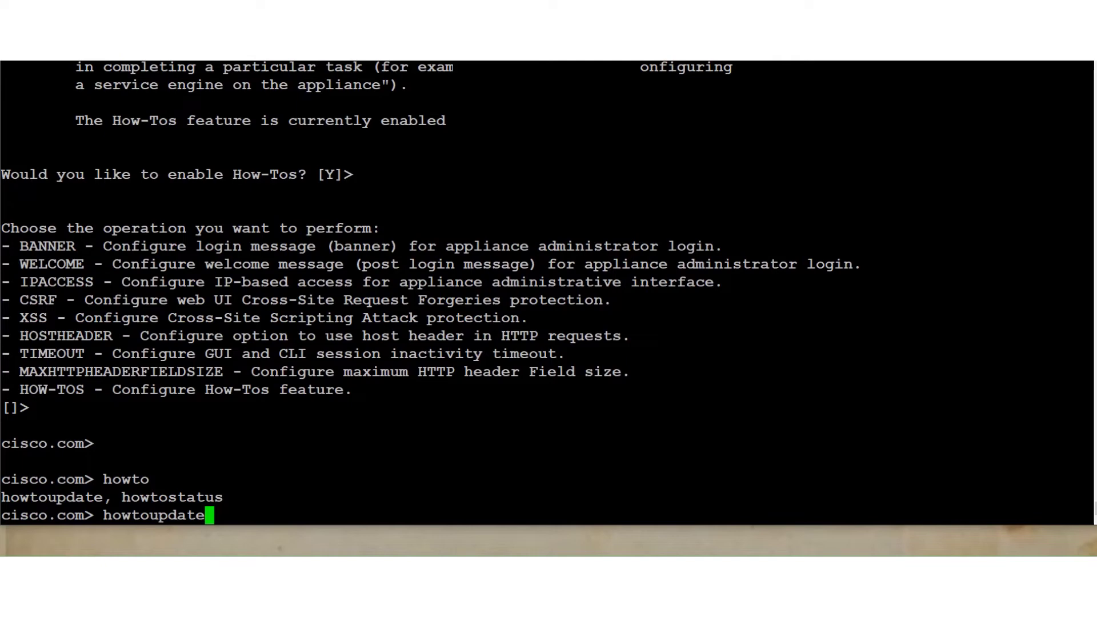
pyautogui.press('Return')
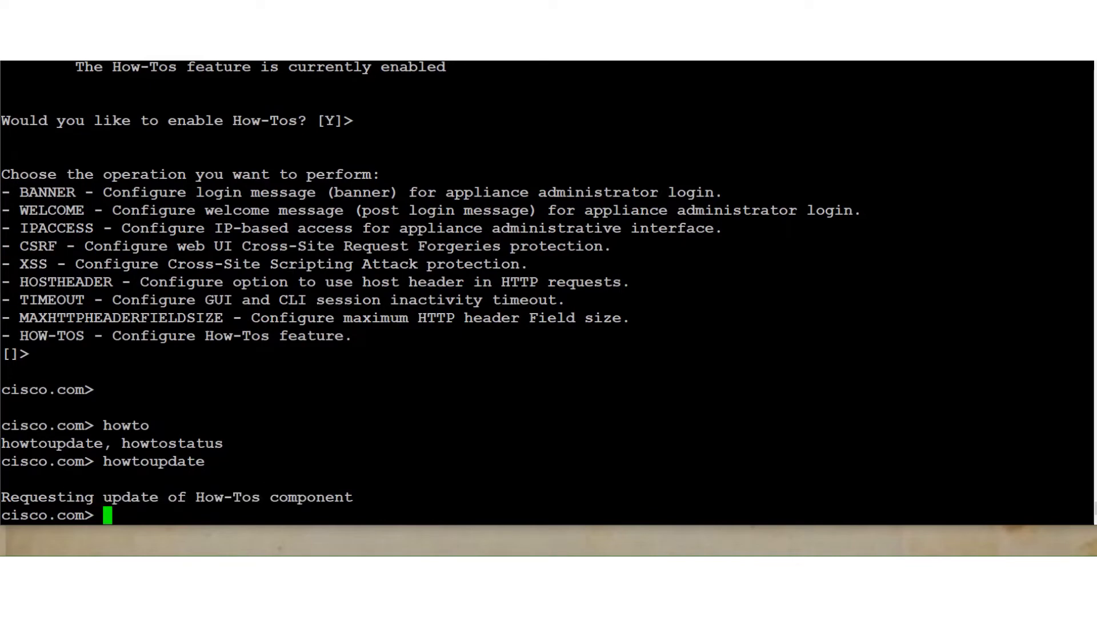
# - Run commit, which reports there is no data to commit
pyautogui.write('comm')
pyautogui.press('Tab')
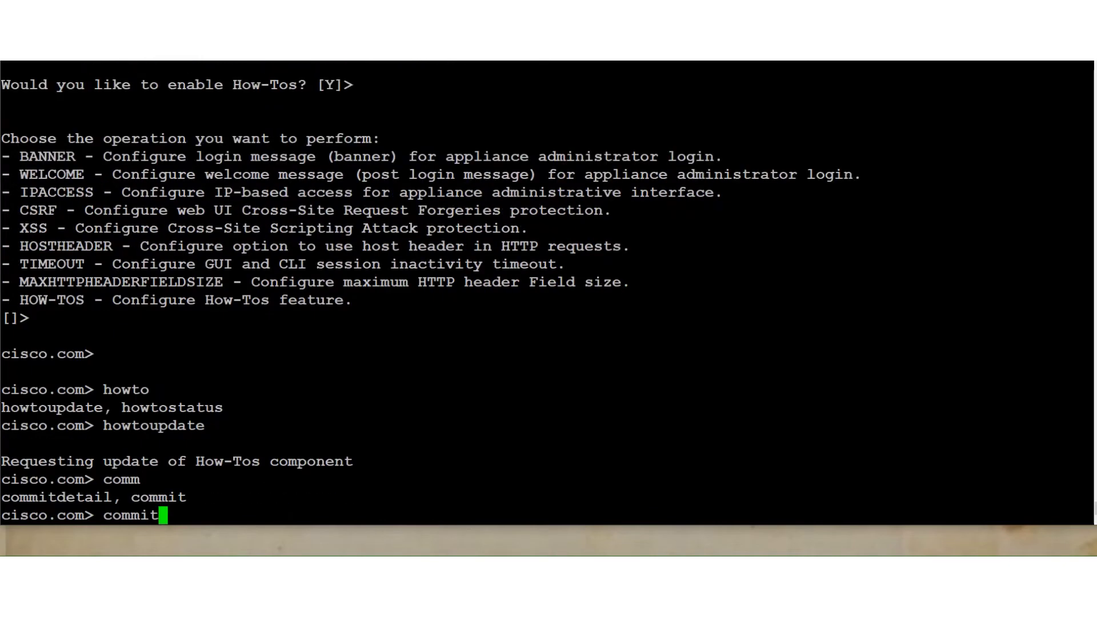
pyautogui.press('Return')
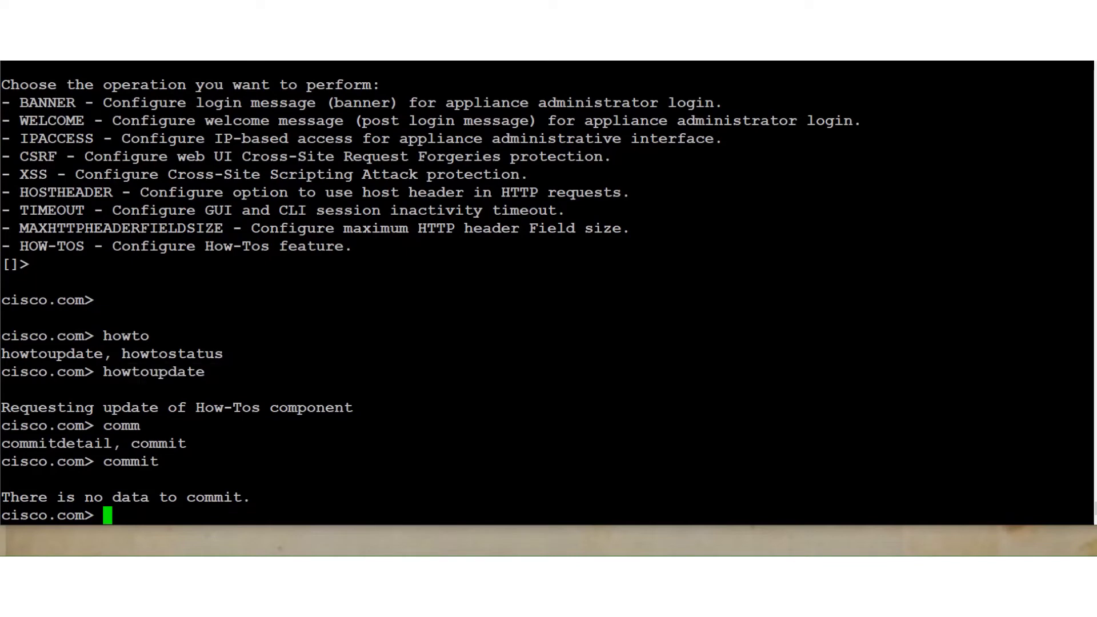
pyautogui.press('Return')
pyautogui.press('Return')
pyautogui.press('Return')
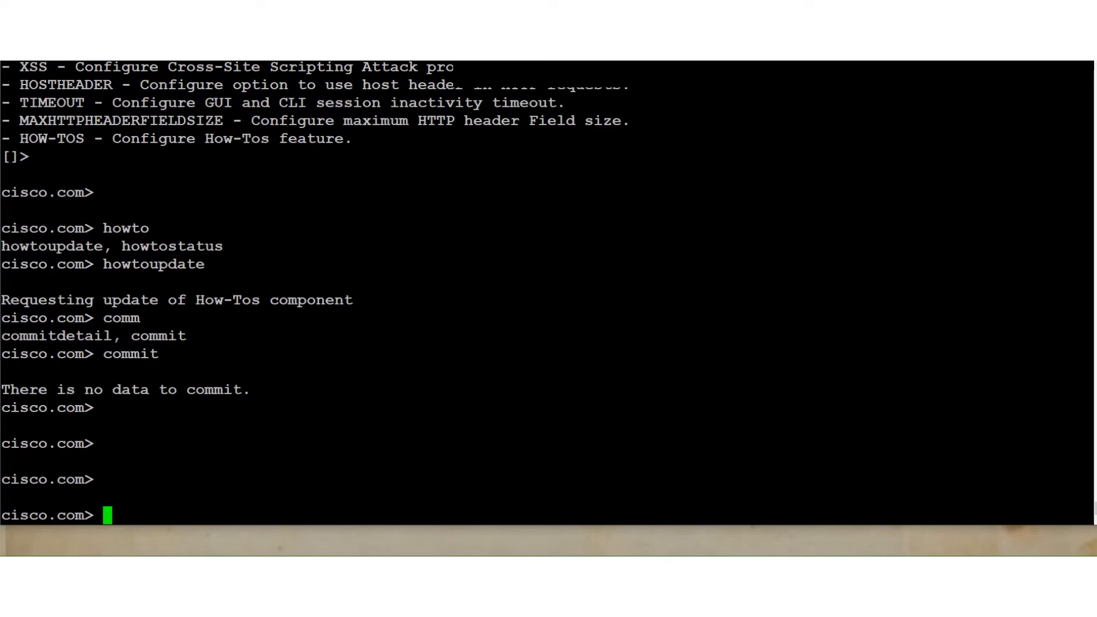
# - Show the help for howtoupdate, highlighting its optional force parameter
pyautogui.press('Return')
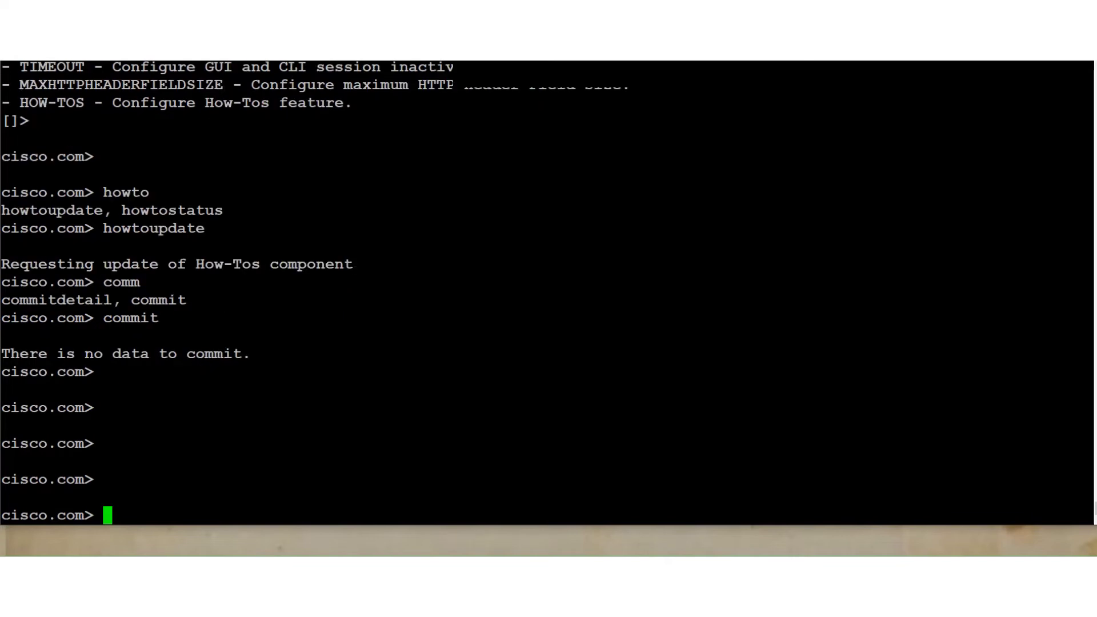
pyautogui.write('help ho')
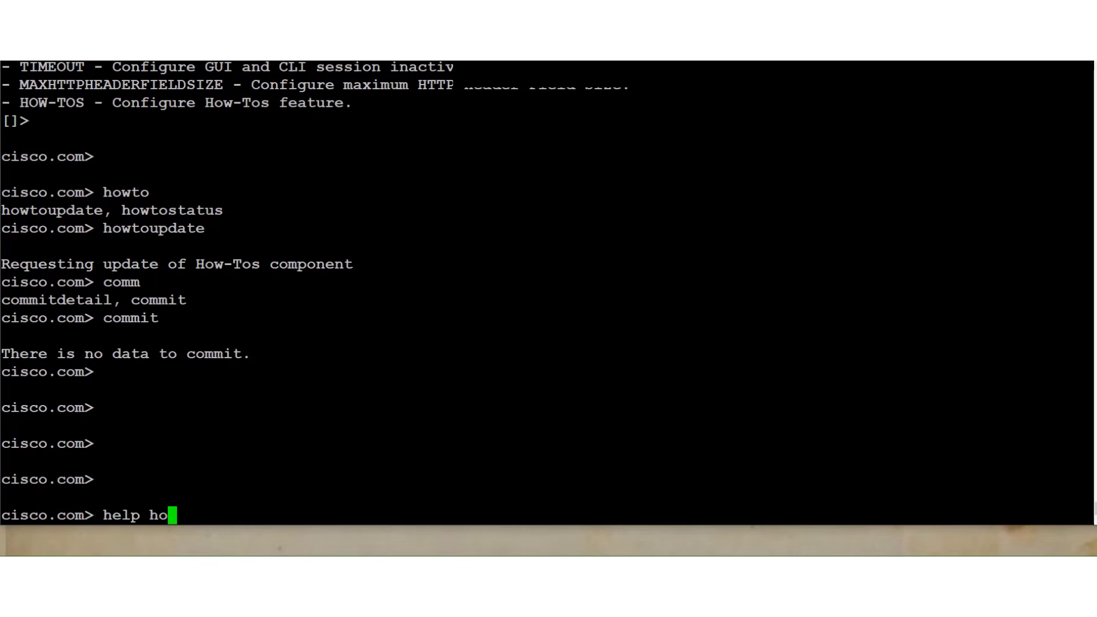
pyautogui.write('wtou')
pyautogui.press('Tab')
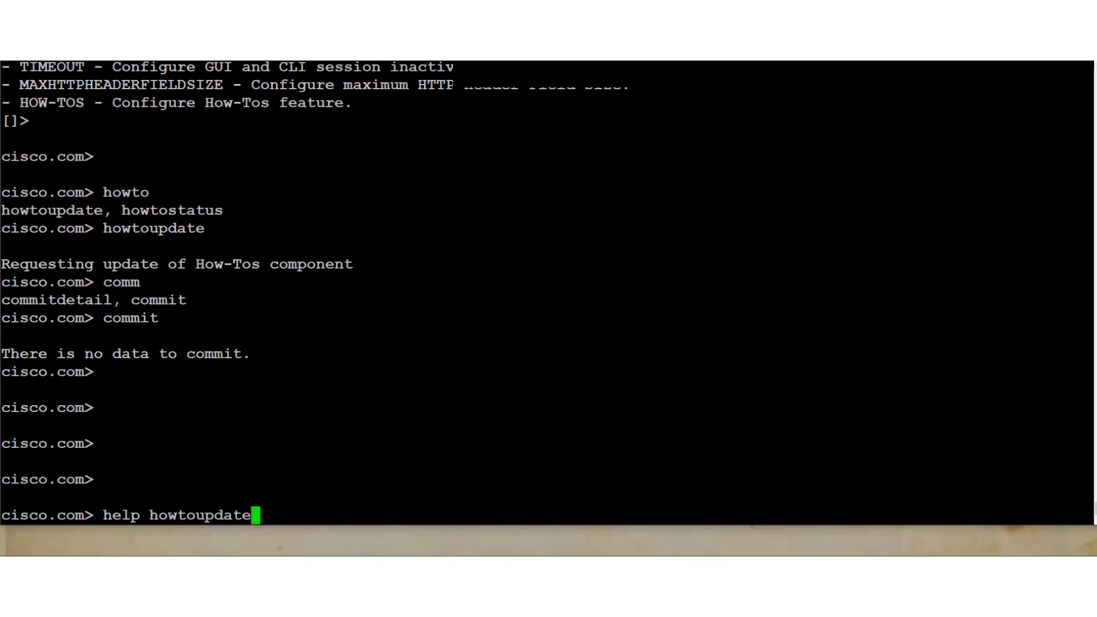
pyautogui.press('Return')
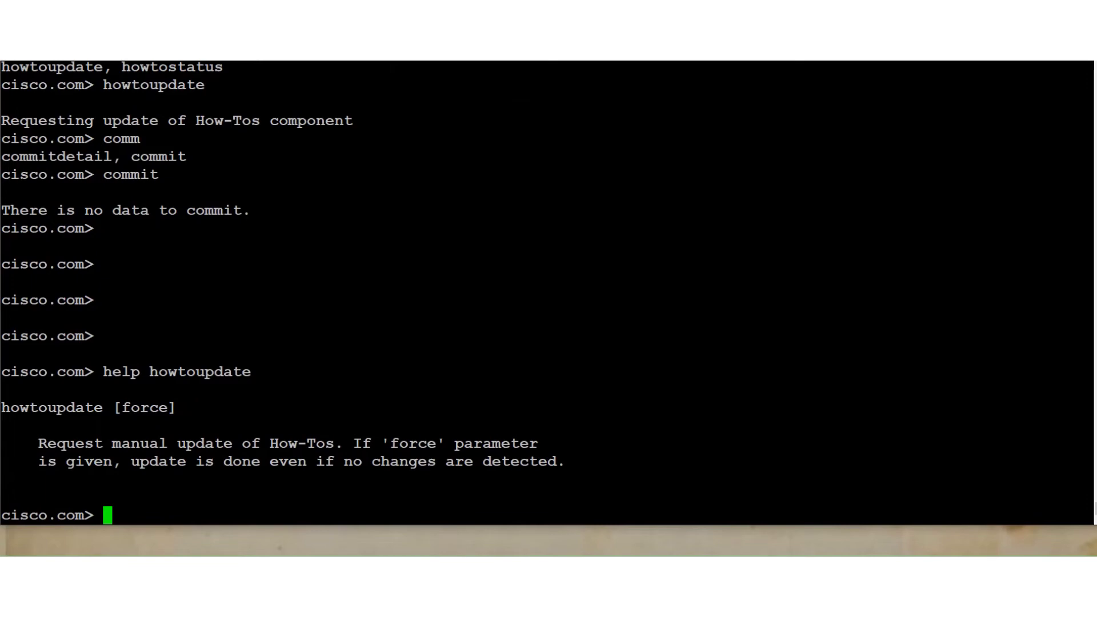
pyautogui.moveTo(382, 444); pyautogui.dragTo(444, 443)
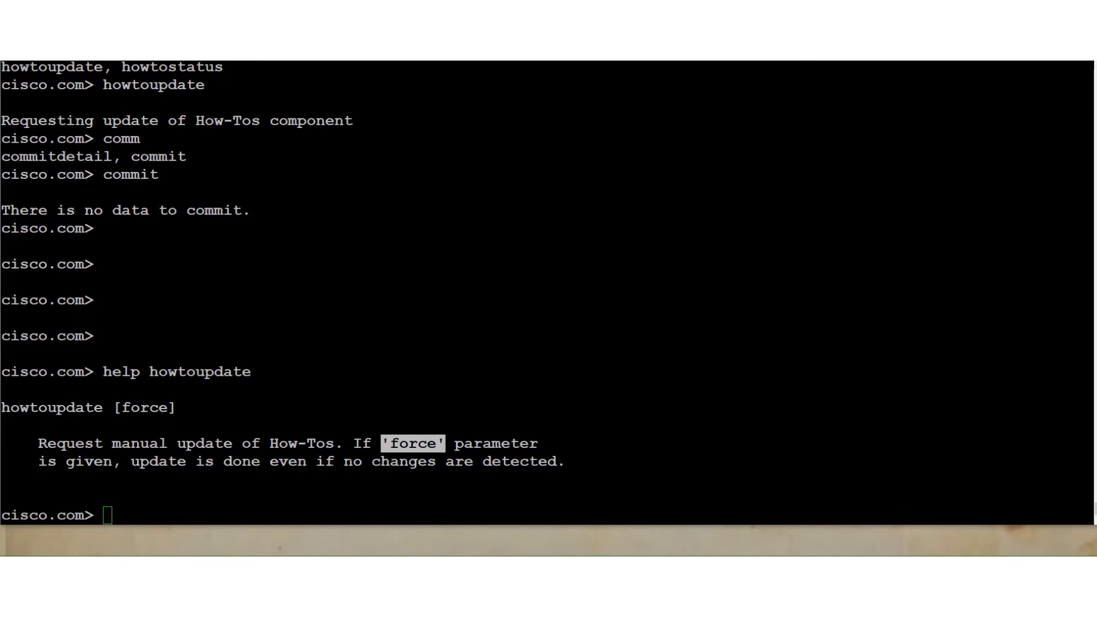
# - Run adminaccessconfig to list the admin access operations again
pyautogui.click(107, 514)
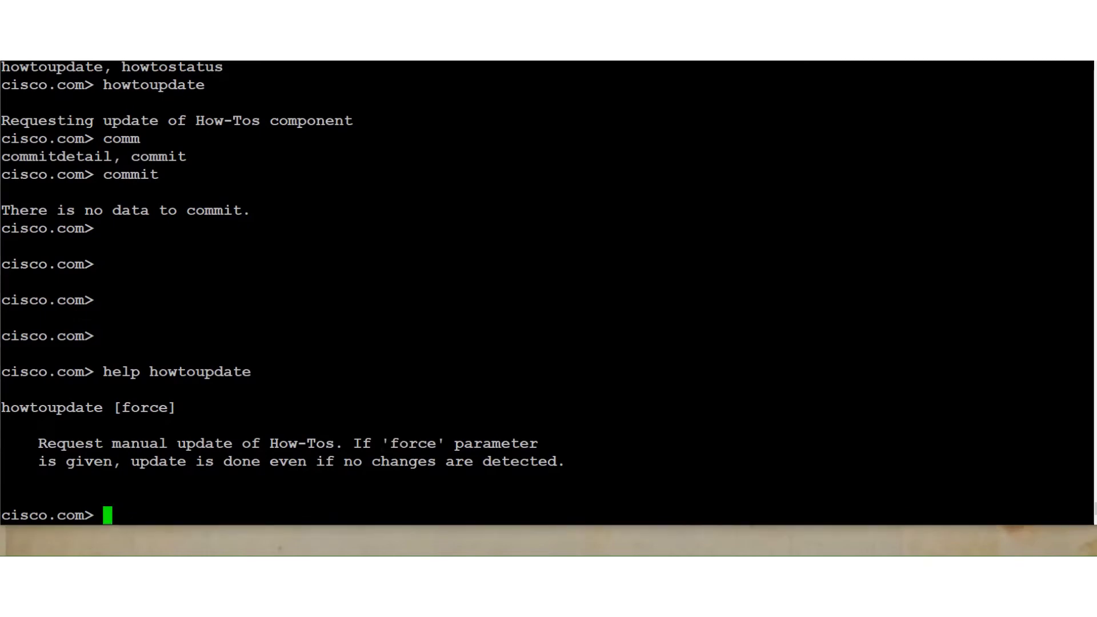
pyautogui.write('adminaccessconfig')
pyautogui.press('Return')
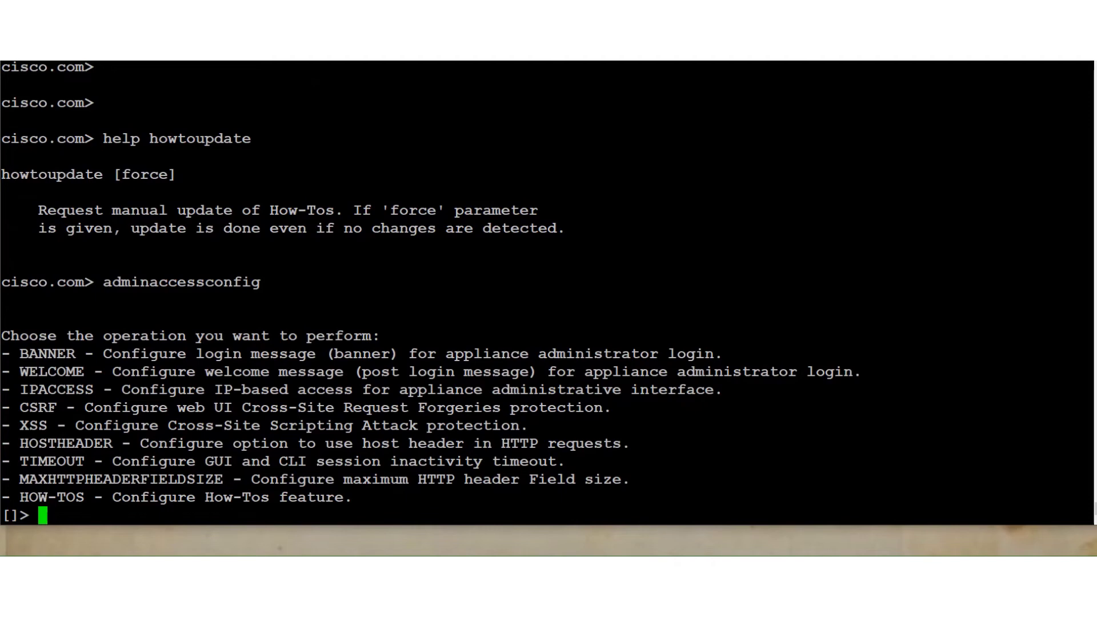
# - Leave the operations list and run howtostatus, showing version 1.0, never updated
pyautogui.moveTo(94, 497); pyautogui.dragTo(19, 496)
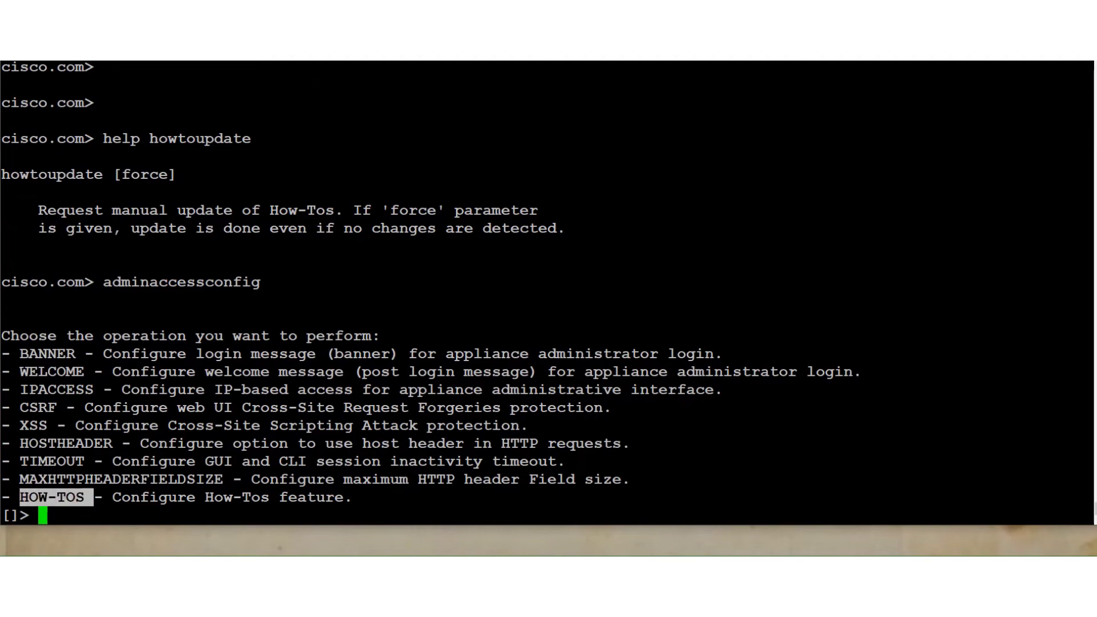
pyautogui.click(20, 497)
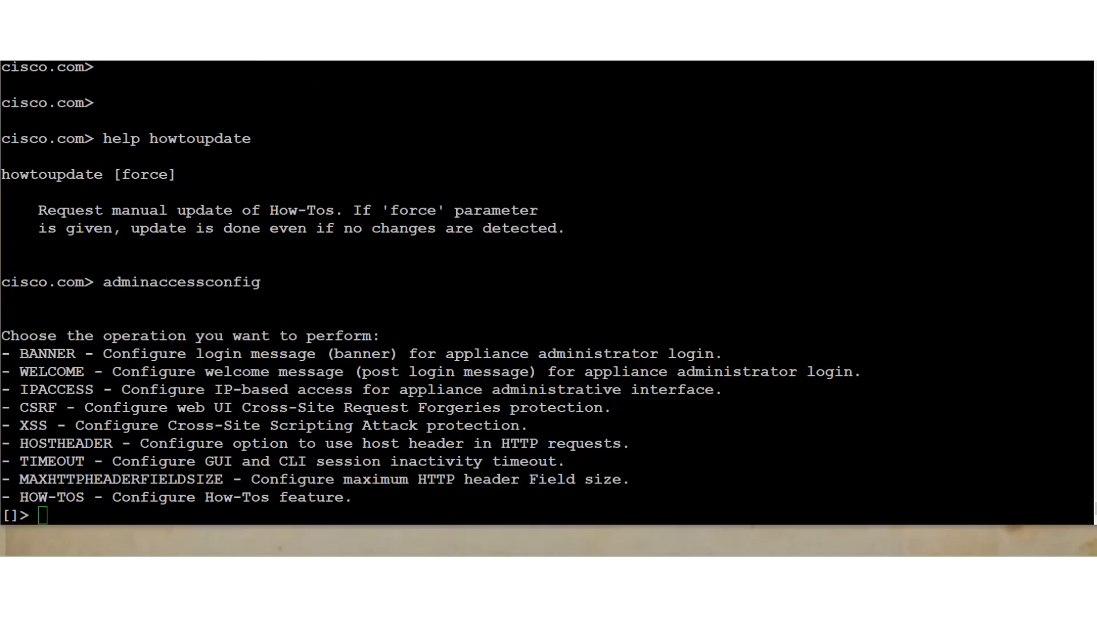
pyautogui.press('Return')
pyautogui.press('Return')
pyautogui.press('Return')
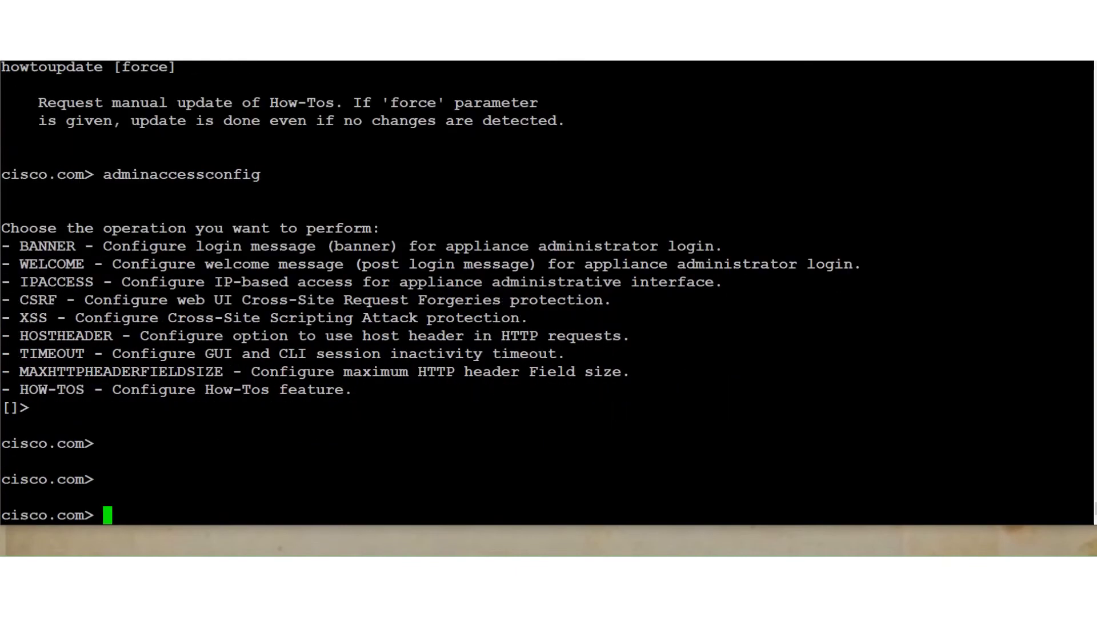
pyautogui.write('howtostatus')
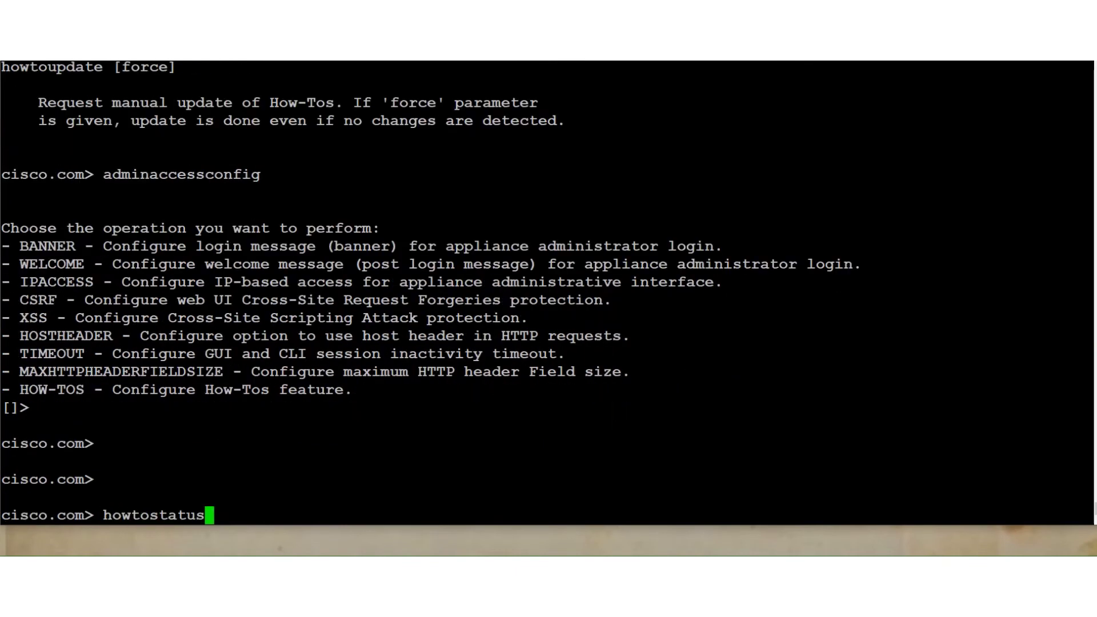
pyautogui.press('Return')
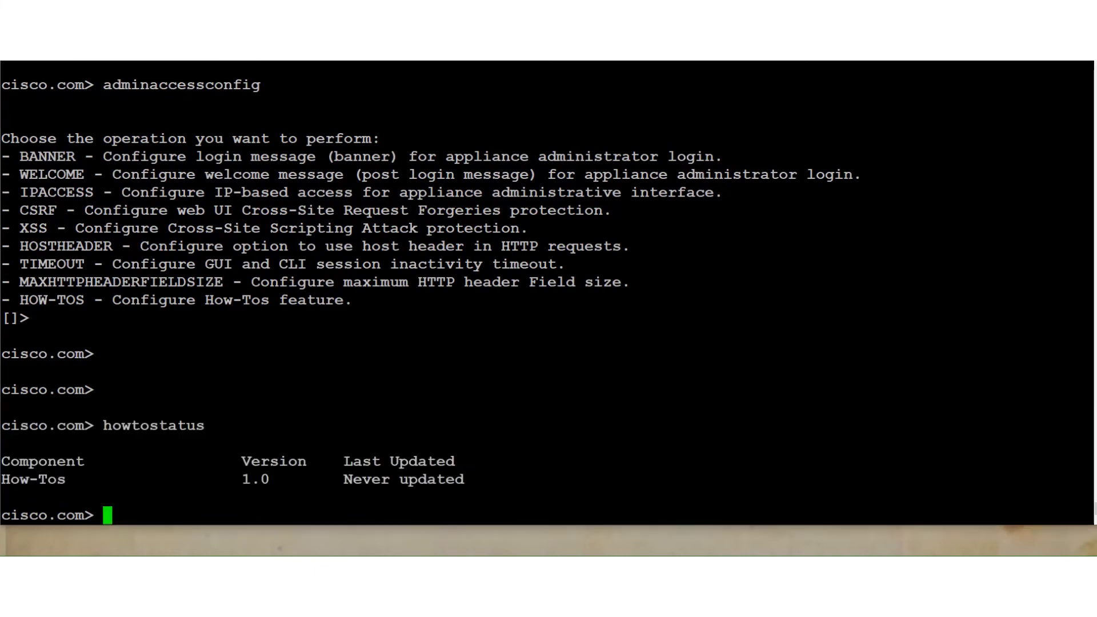
# - Show help for howtostatus, which describes displaying the How-Tos package version
pyautogui.press('Return')
pyautogui.press('Return')
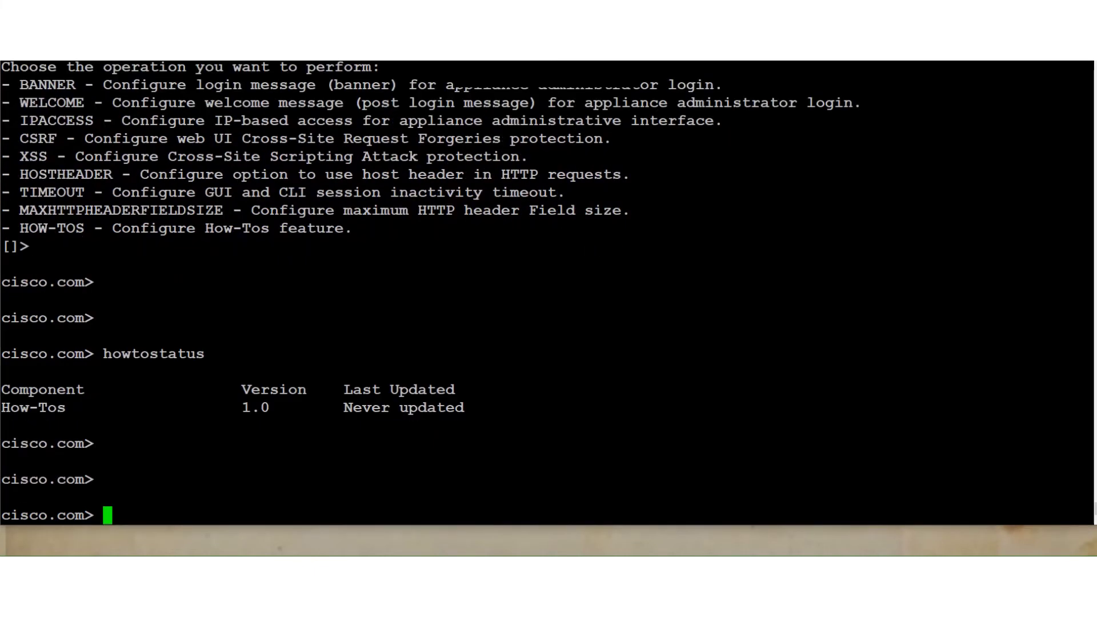
pyautogui.write('help howtostatus')
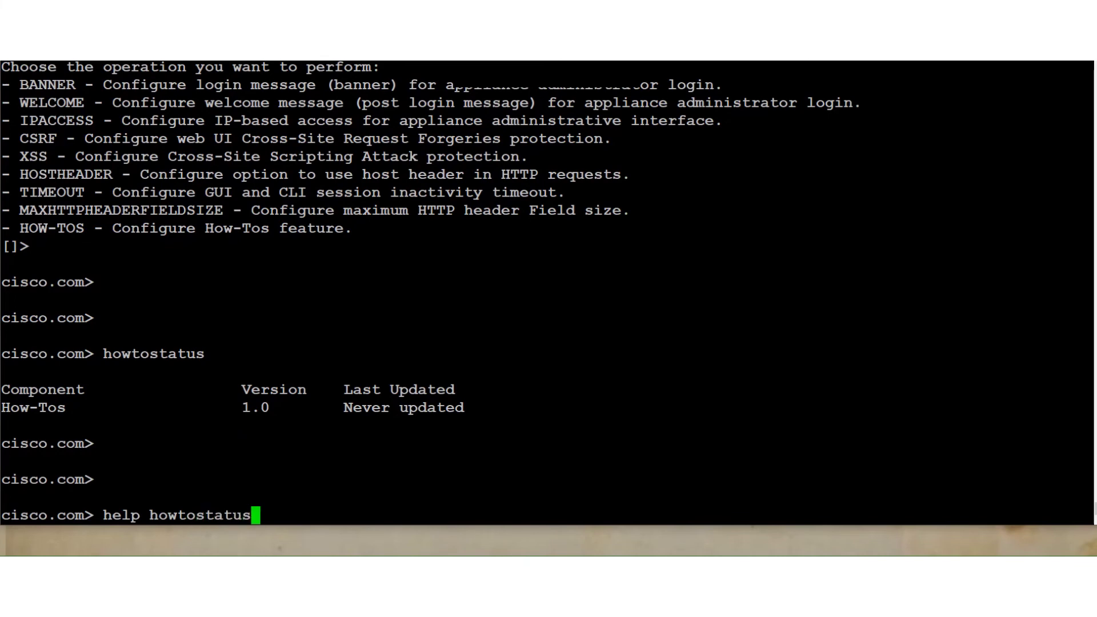
pyautogui.press('Return')
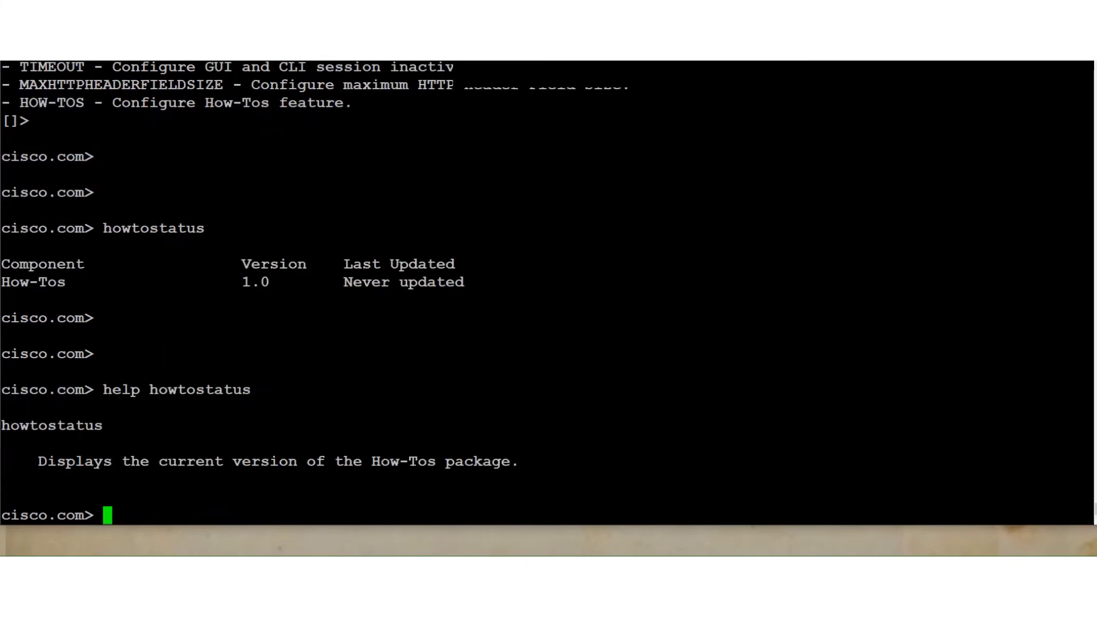